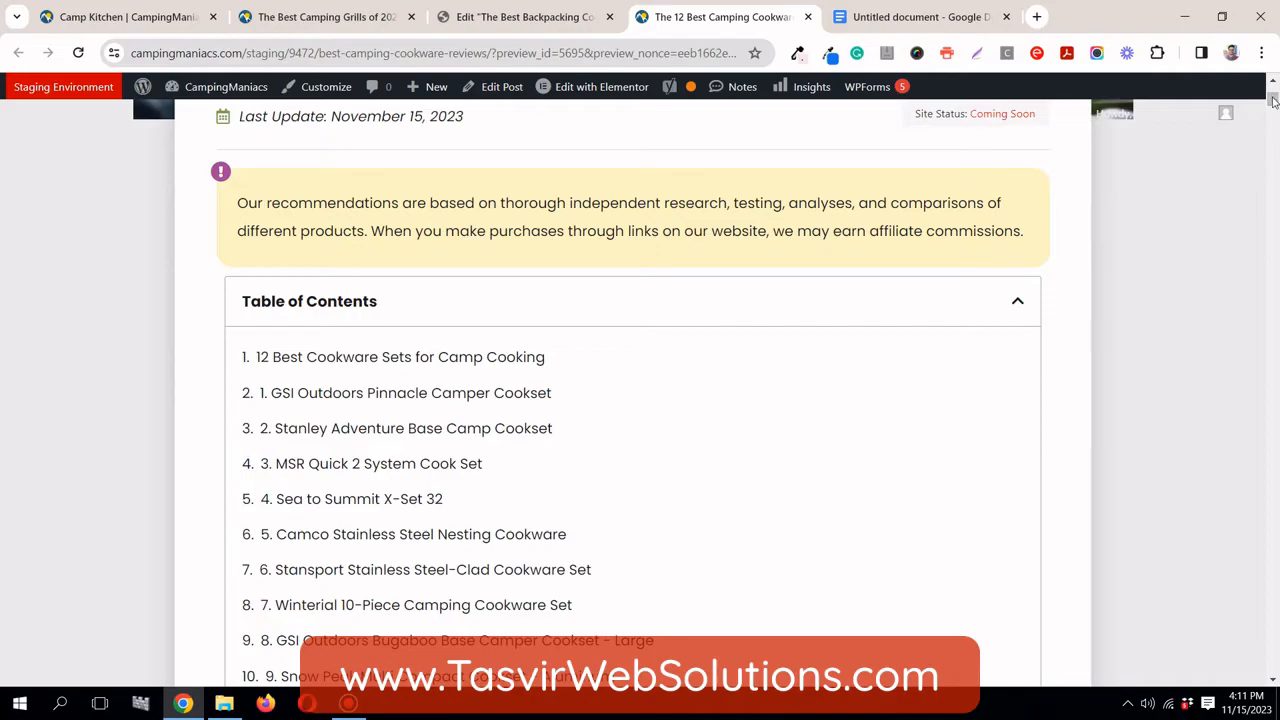
# Review the Table of Contents on the camping cookware article, from the first cookware entry to the comment section entry
pyautogui.moveTo(1273, 101)
pyautogui.mouseDown()
pyautogui.moveTo(1274, 475)
pyautogui.moveTo(1252, 572)
pyautogui.moveTo(1270, 610)
pyautogui.moveTo(1254, 666)
pyautogui.moveTo(1268, 680)
pyautogui.moveTo(1278, 100)
pyautogui.mouseUp()
pyautogui.scroll(-5, 794, 594)
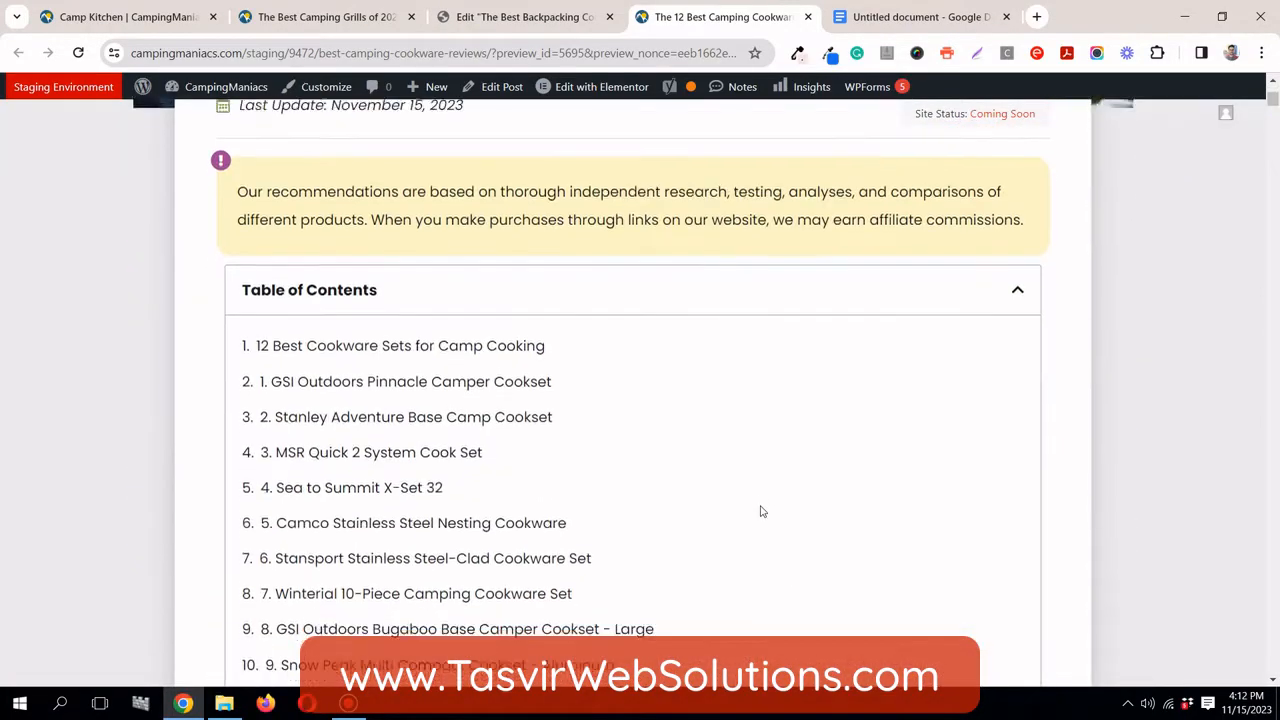
pyautogui.scroll(-1, 760, 511)
pyautogui.scroll(-2, 760, 510)
pyautogui.scroll(3, 760, 510)
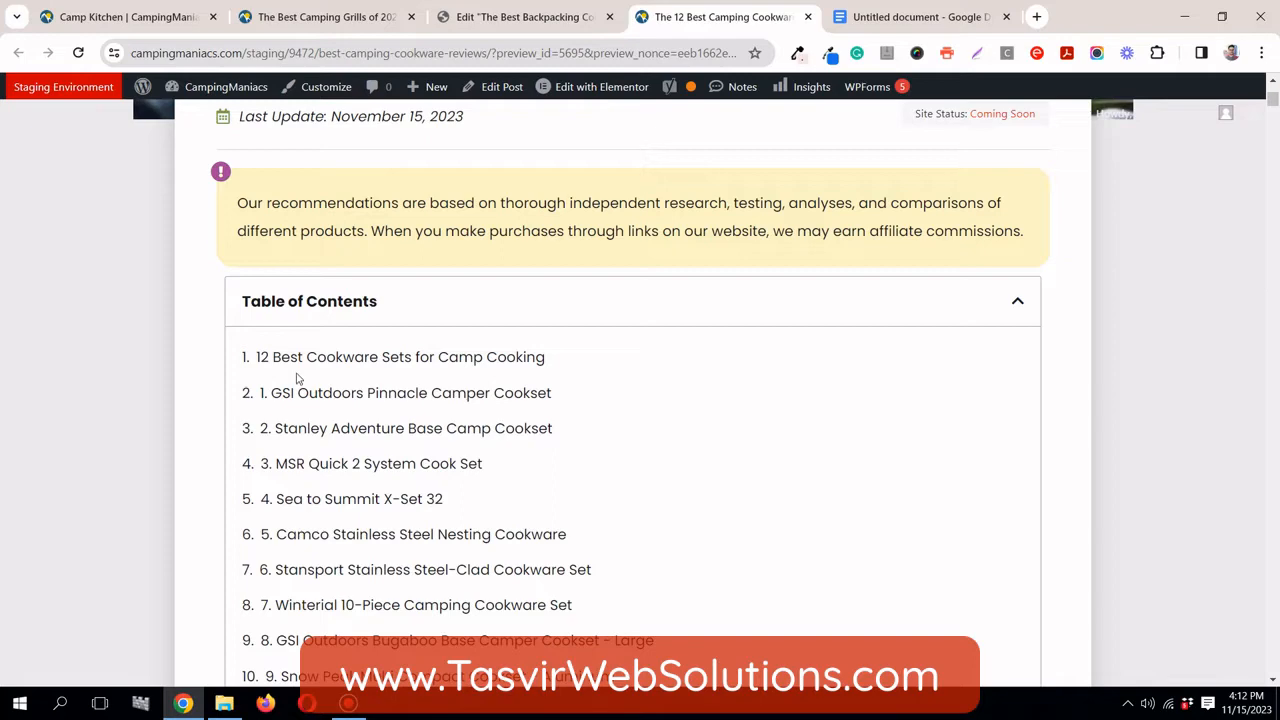
pyautogui.scroll(-2, 297, 378)
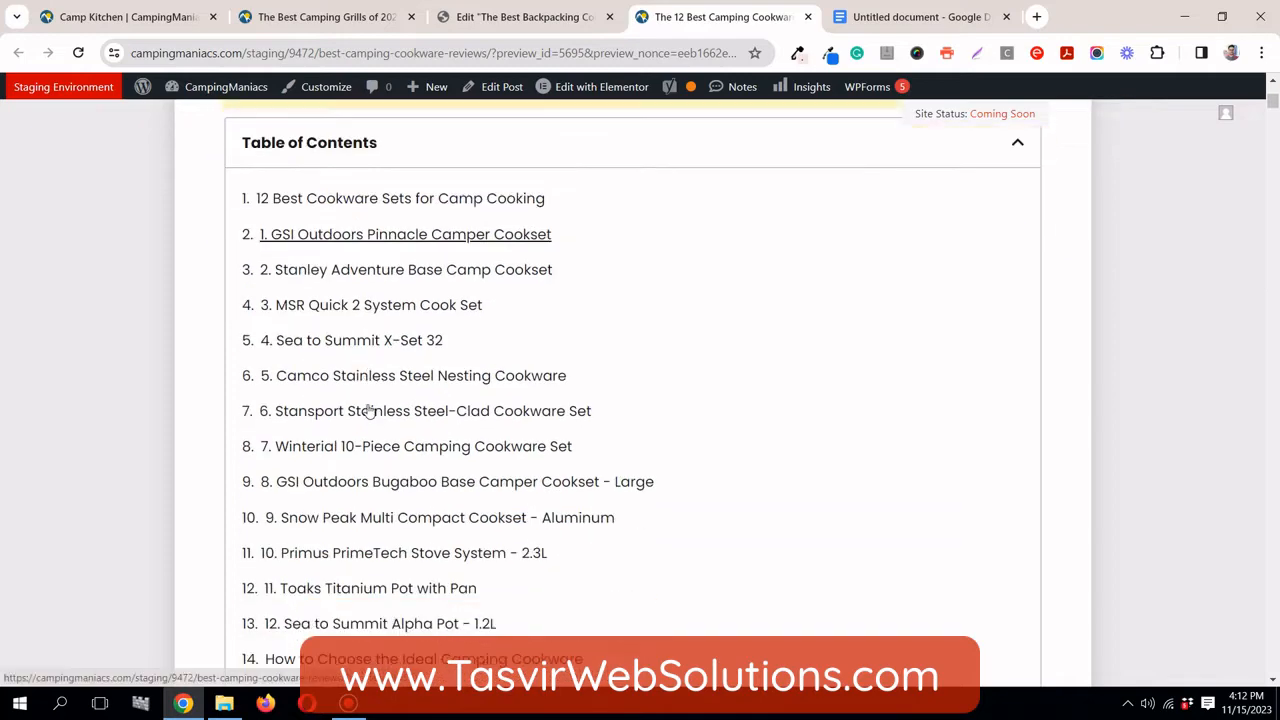
pyautogui.scroll(-2, 357, 432)
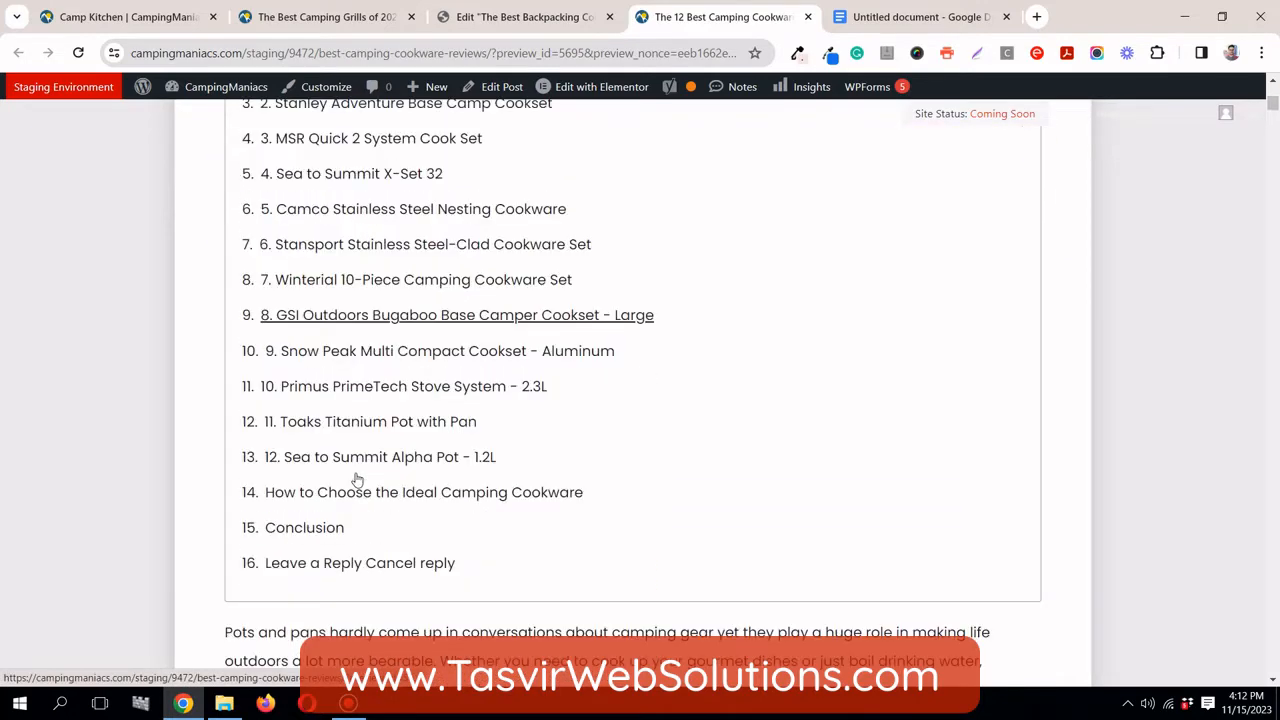
pyautogui.scroll(2, 360, 470)
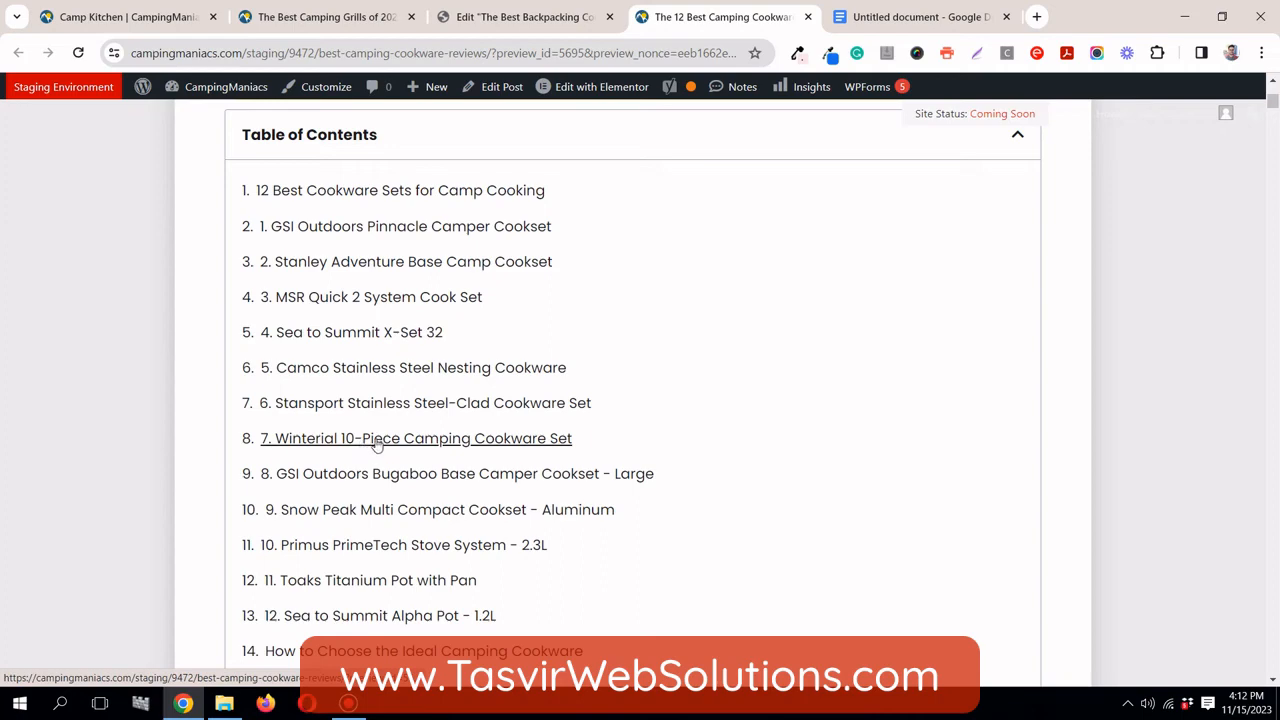
# Follow the contents link to the Winterial 10-Piece Camping Cookware Set section and return to the top of the article
pyautogui.click(377, 444)
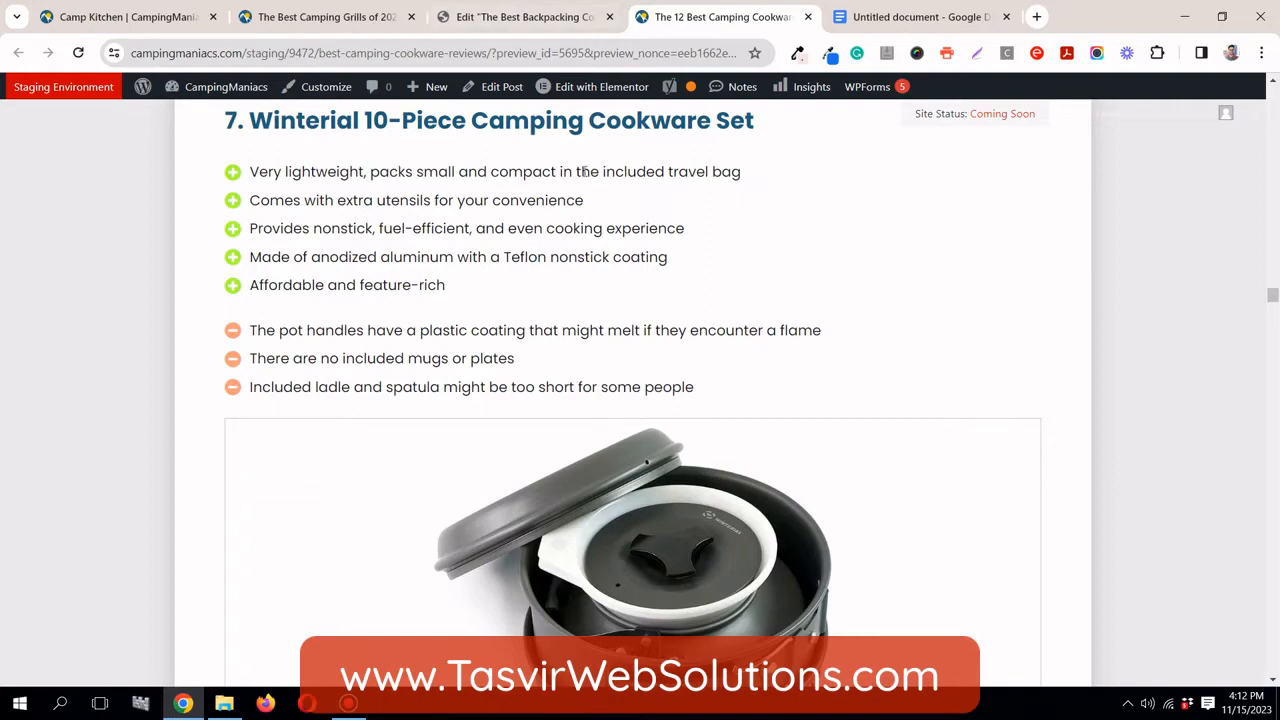
pyautogui.scroll(9, 579, 262)
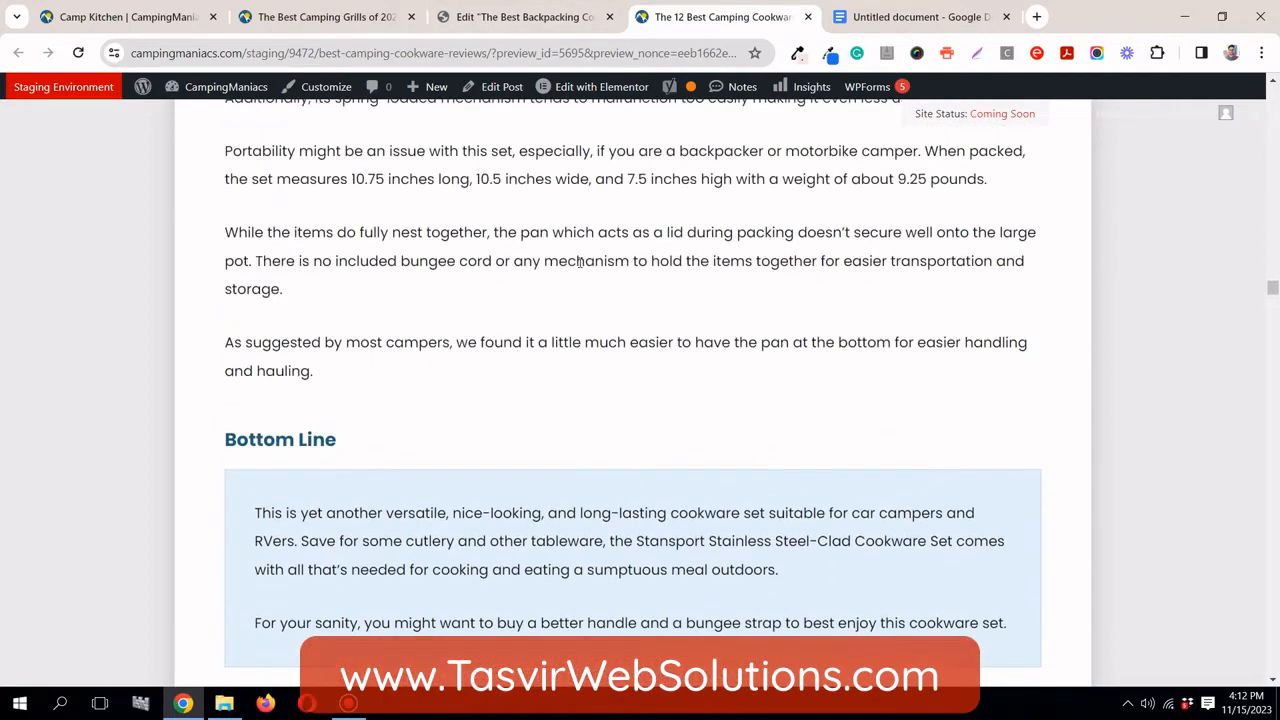
pyautogui.scroll(6, 579, 262)
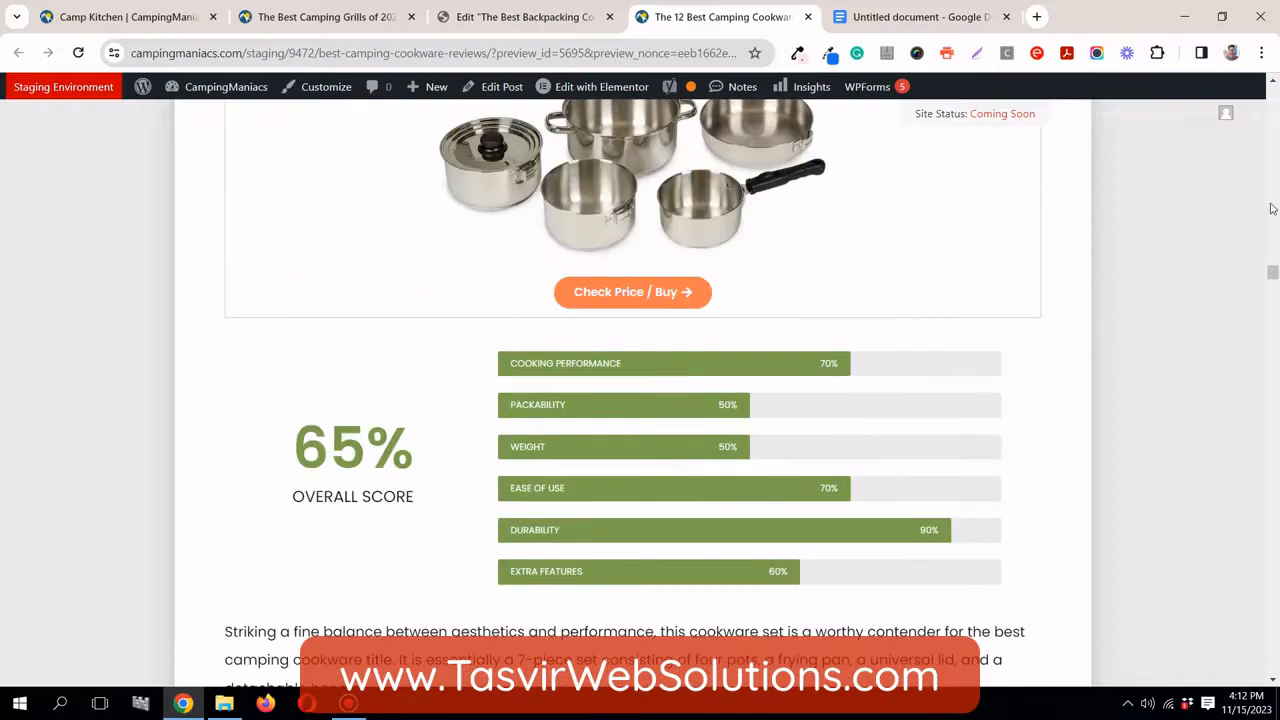
pyautogui.moveTo(1270, 284); pyautogui.dragTo(1272, 98)
# Follow the contents link to the Snow Peak Multi Compact Cookset section and return to the Table of Contents
pyautogui.scroll(-1, 571, 240)
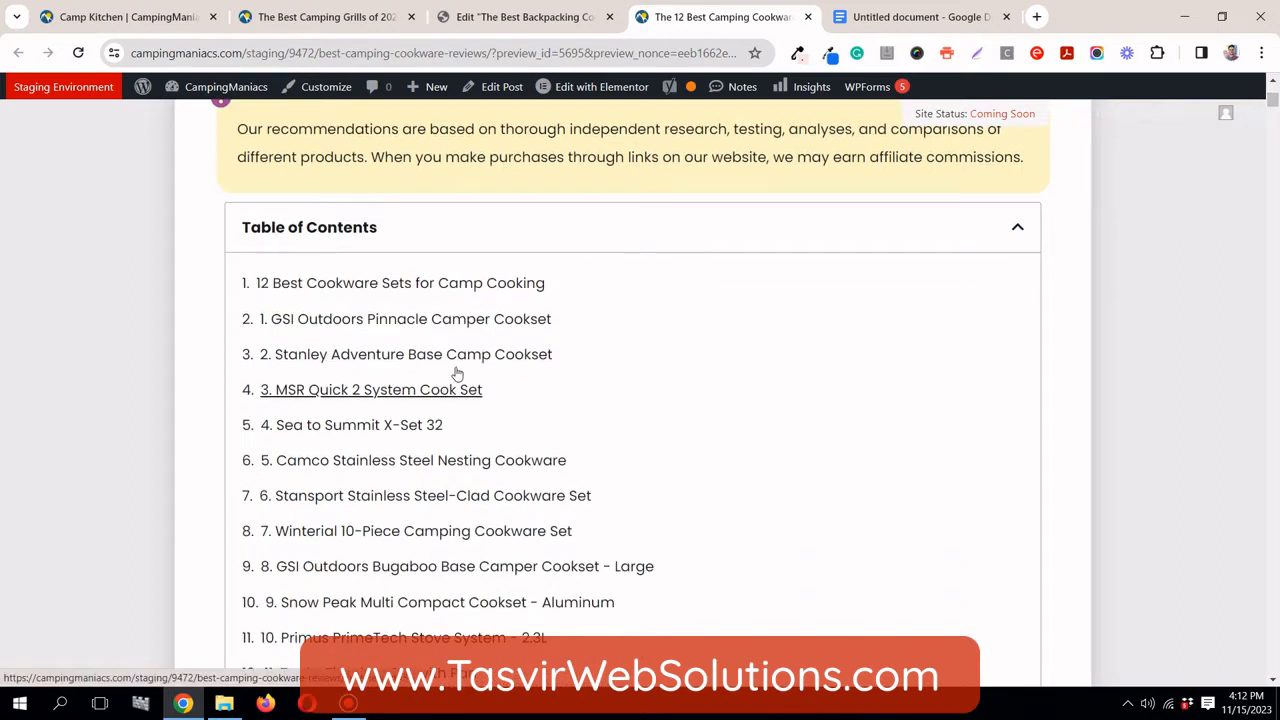
pyautogui.scroll(-2, 460, 380)
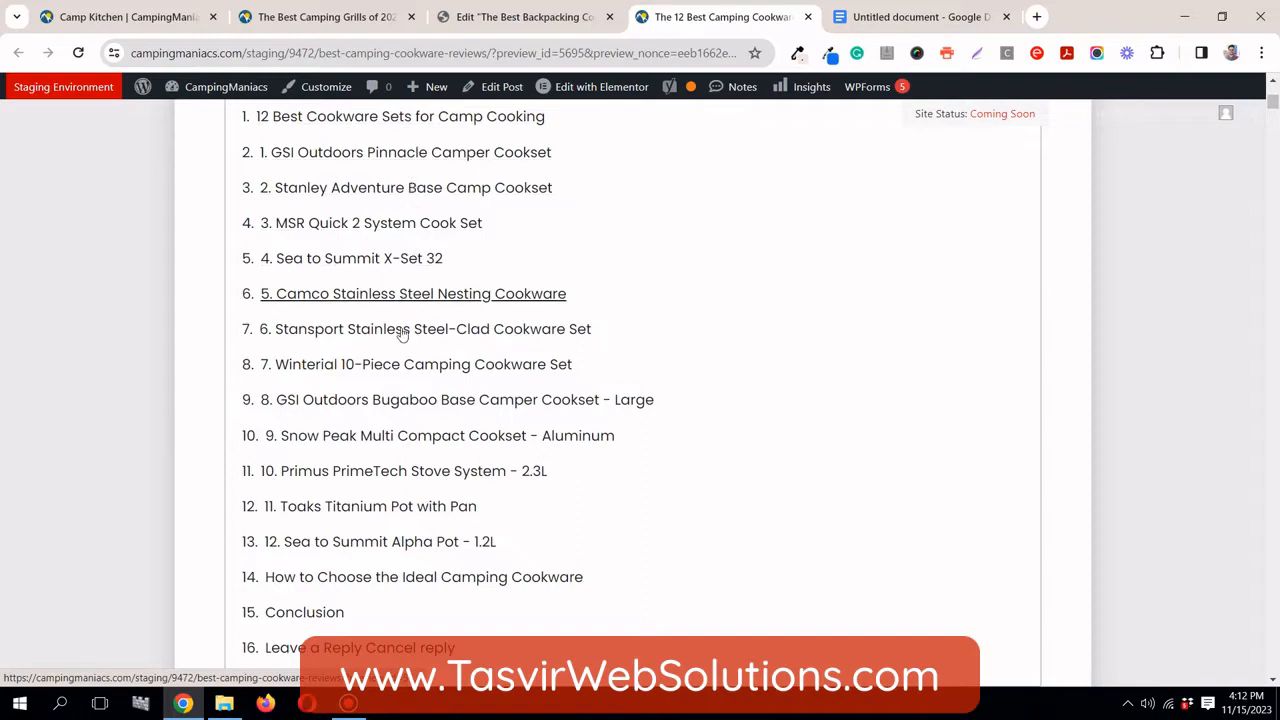
pyautogui.click(294, 442)
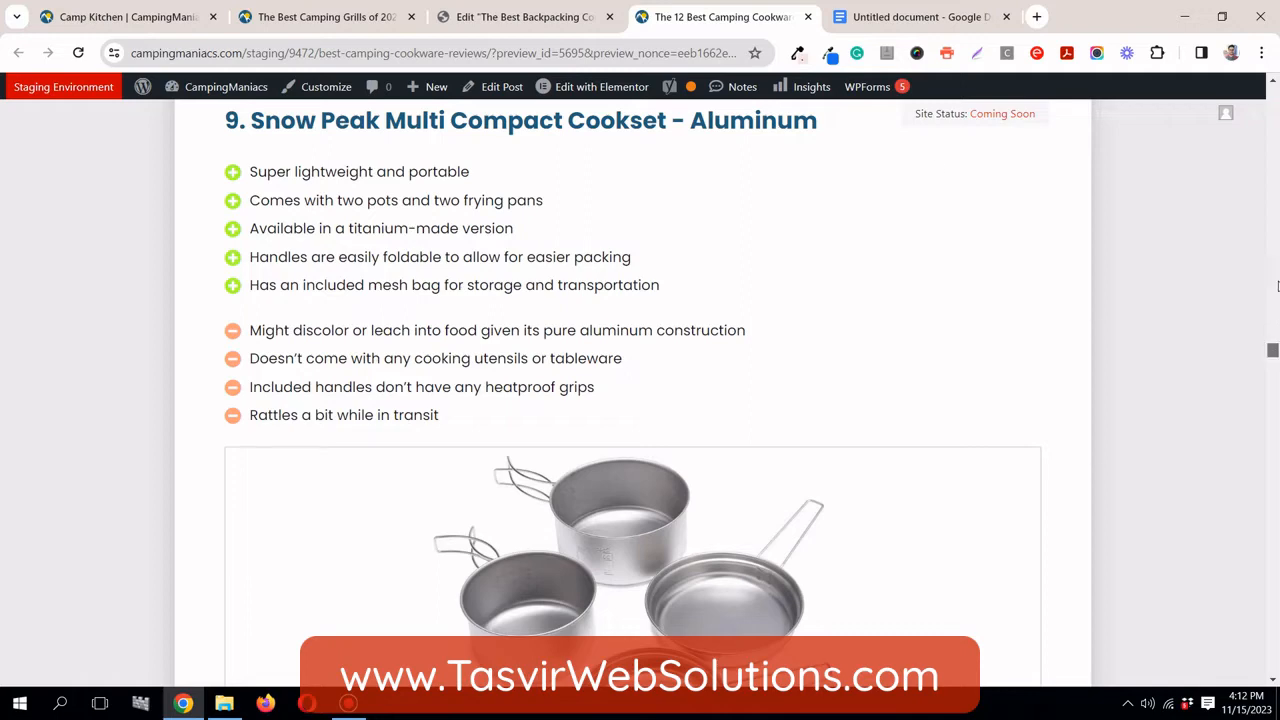
pyautogui.moveTo(1278, 286); pyautogui.dragTo(1276, 92)
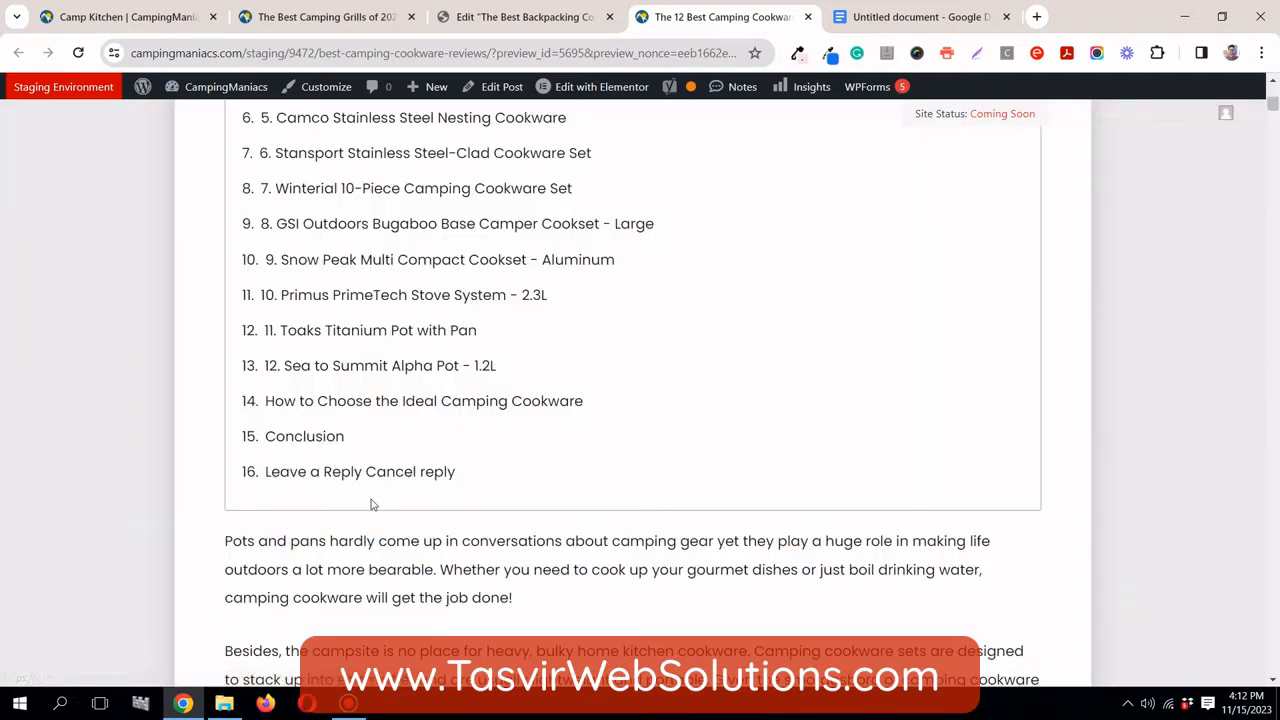
# Switch to the Elementor editor and delete the existing Table of Contents widget from the post
pyautogui.click(551, 16)
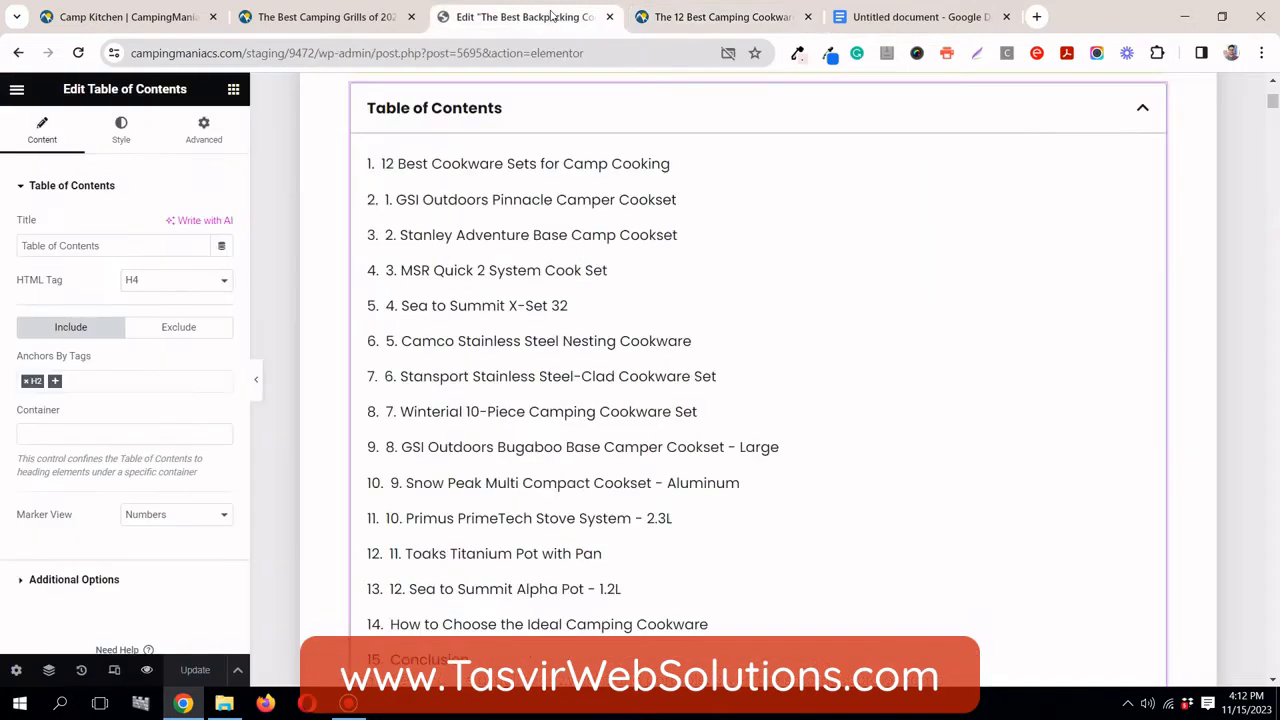
pyautogui.scroll(3, 829, 314)
pyautogui.scroll(-3, 860, 318)
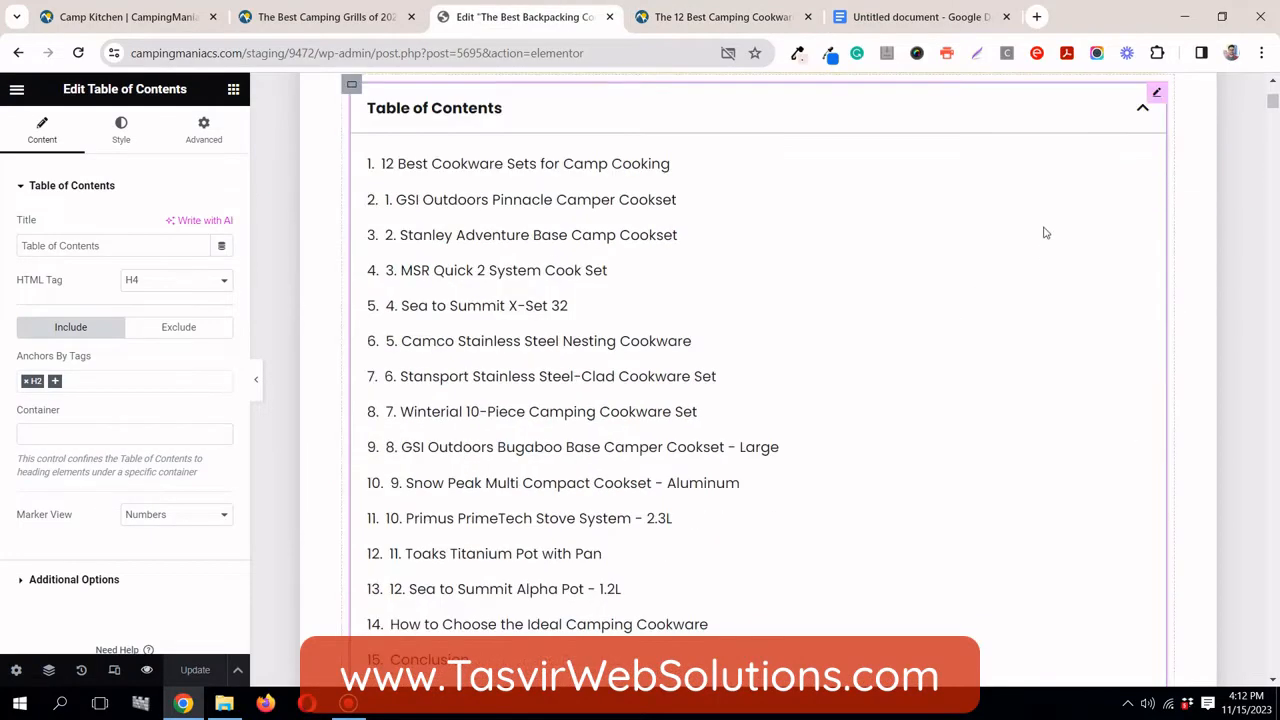
pyautogui.rightClick(1160, 96)
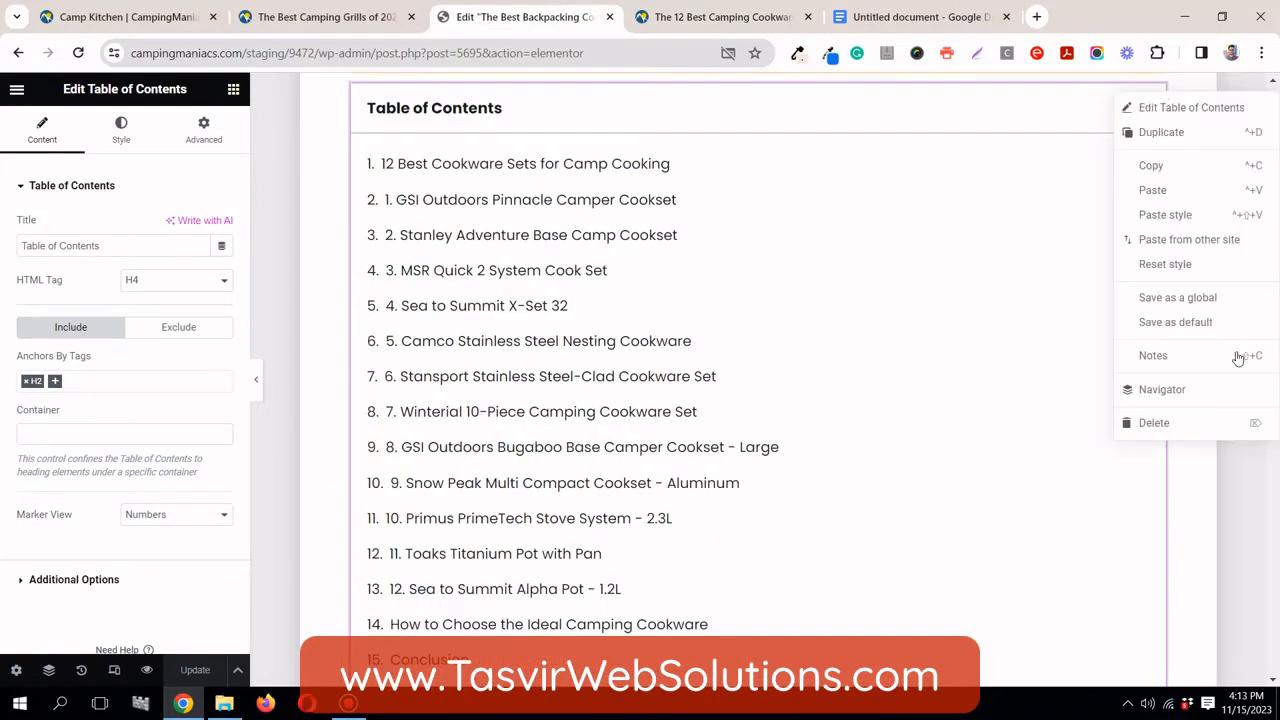
pyautogui.click(1218, 431)
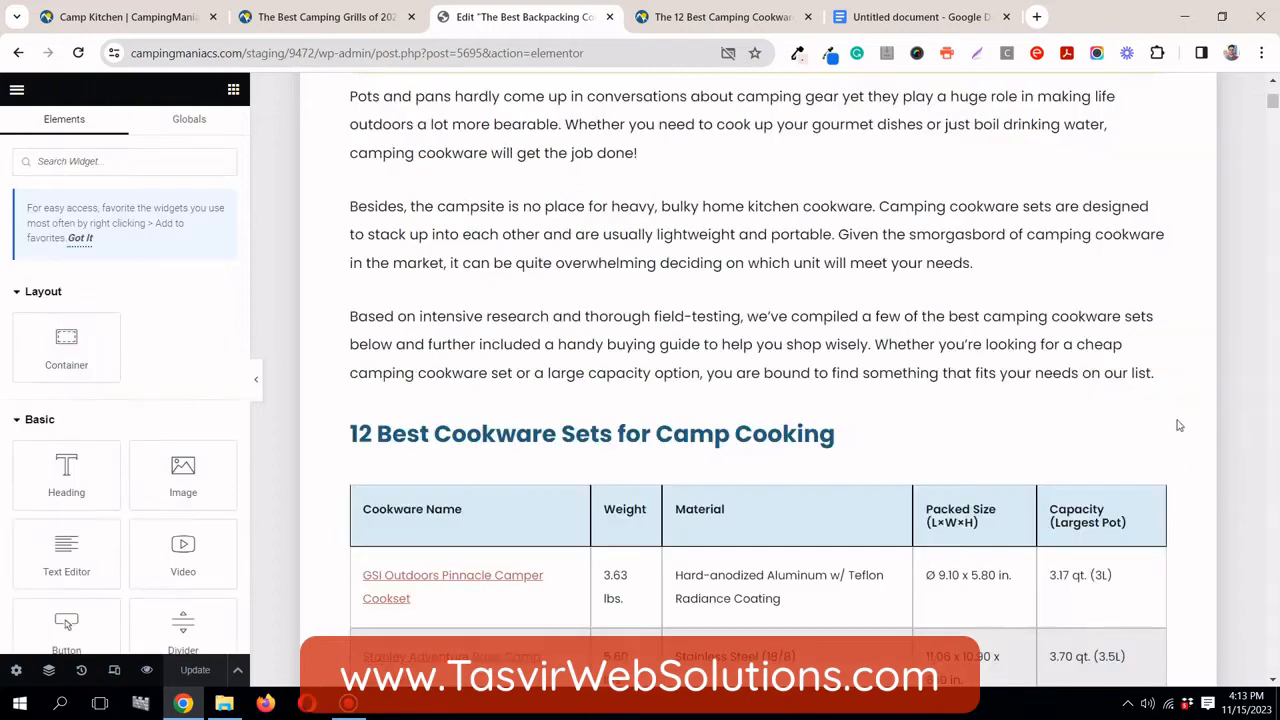
# Search the widgets for "tabl" and place a Table of Contents widget between the affiliate notice and the opening paragraph
pyautogui.scroll(4, 610, 385)
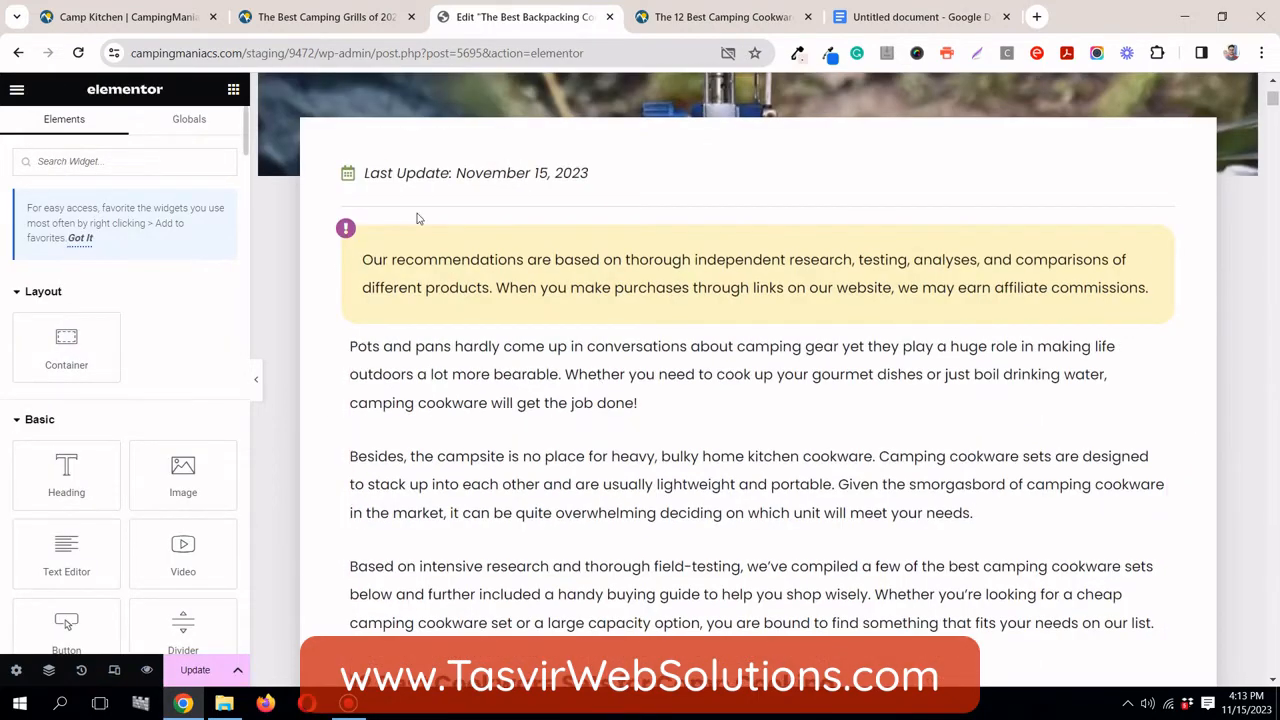
pyautogui.scroll(-2, 414, 214)
pyautogui.click(130, 164)
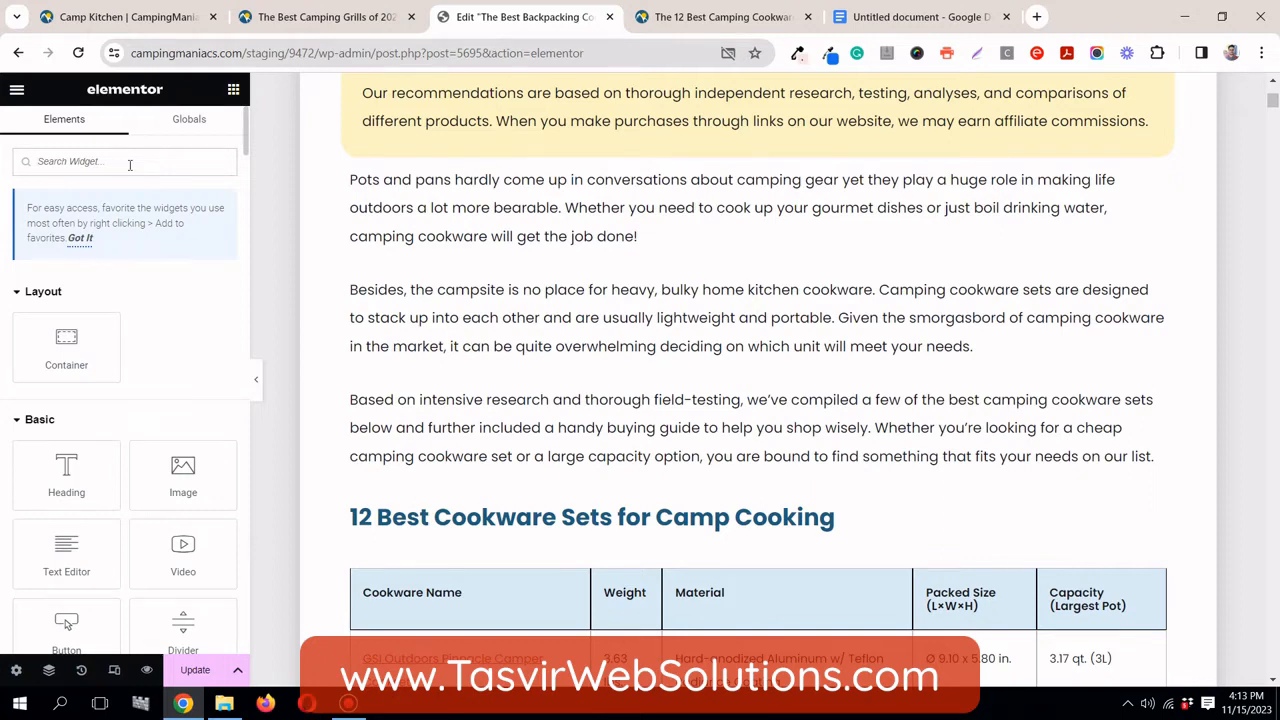
pyautogui.write('tabl')
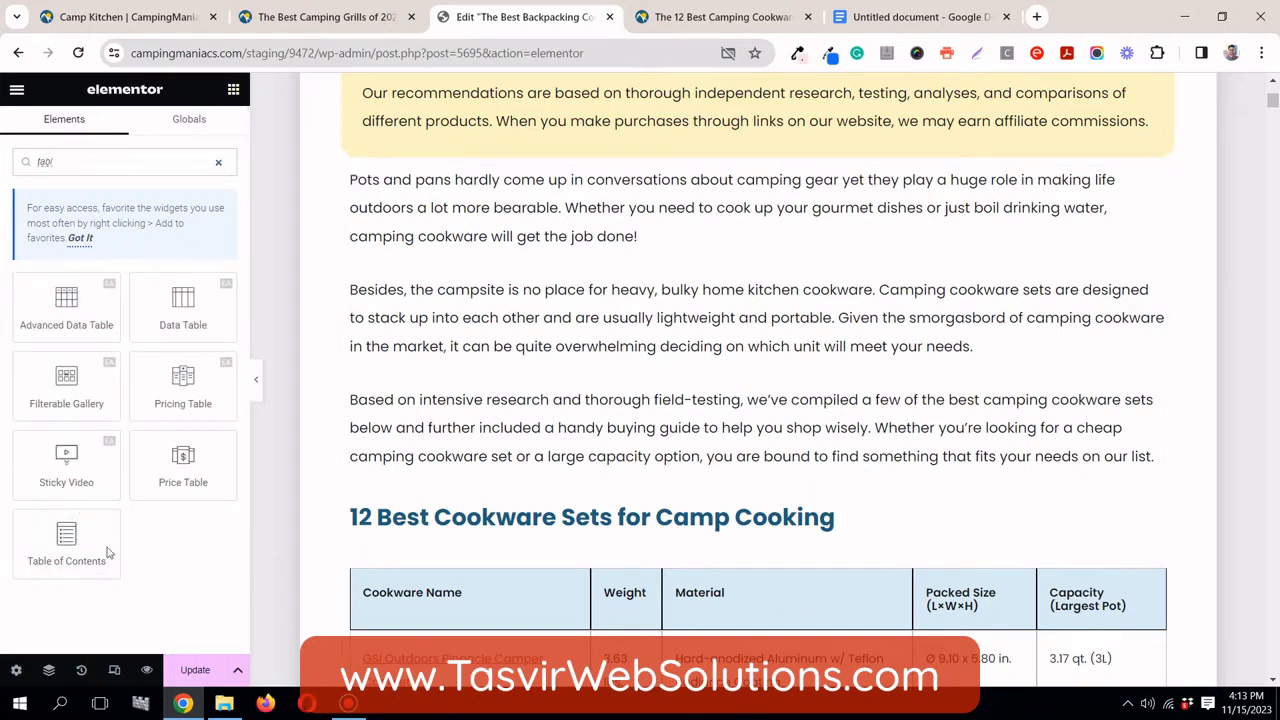
pyautogui.moveTo(108, 552); pyautogui.dragTo(603, 236)
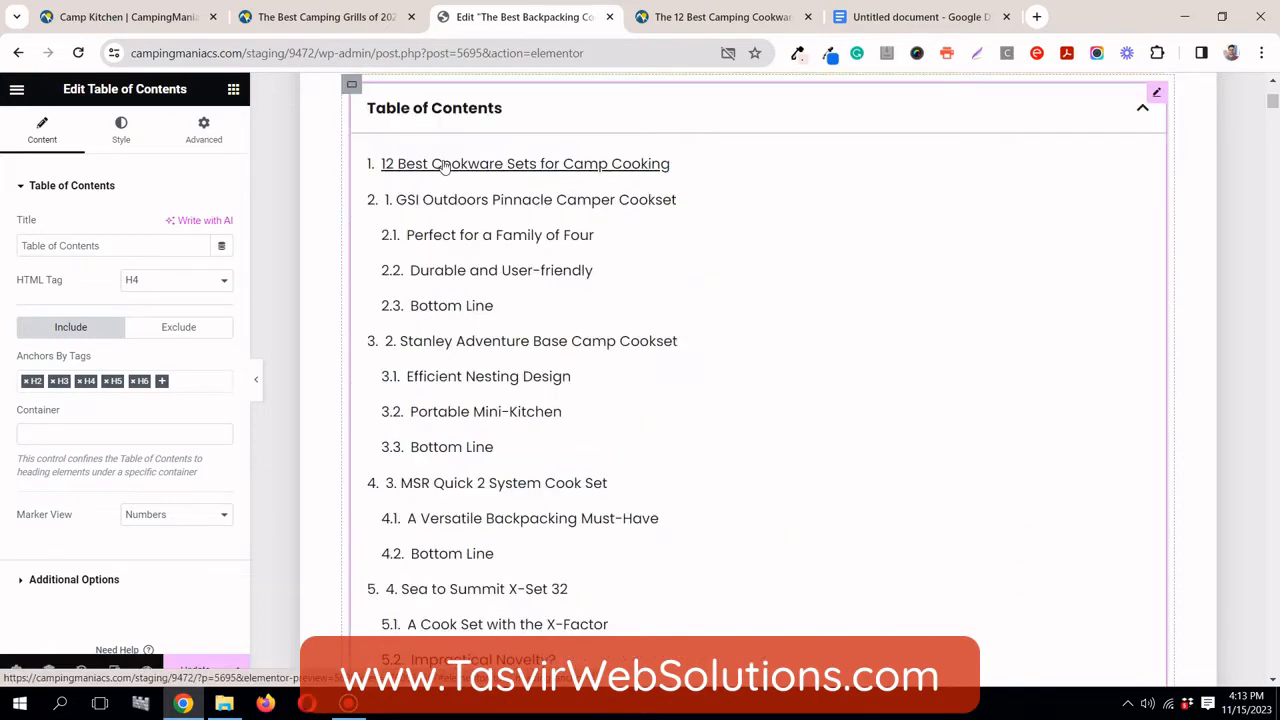
# Remove the H6, H5, H4 and H3 anchor tags from the Table of Contents, leaving only H2 included
pyautogui.scroll(-7, 460, 300)
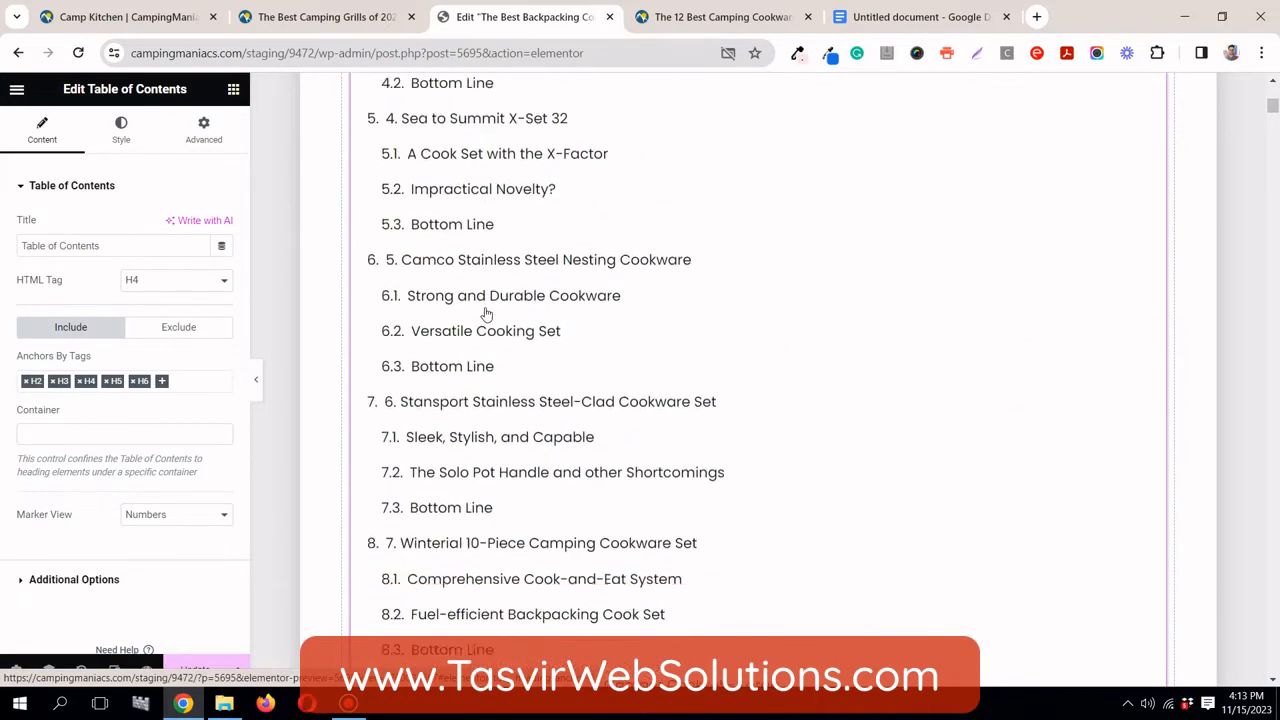
pyautogui.scroll(-4, 487, 313)
pyautogui.scroll(9, 487, 313)
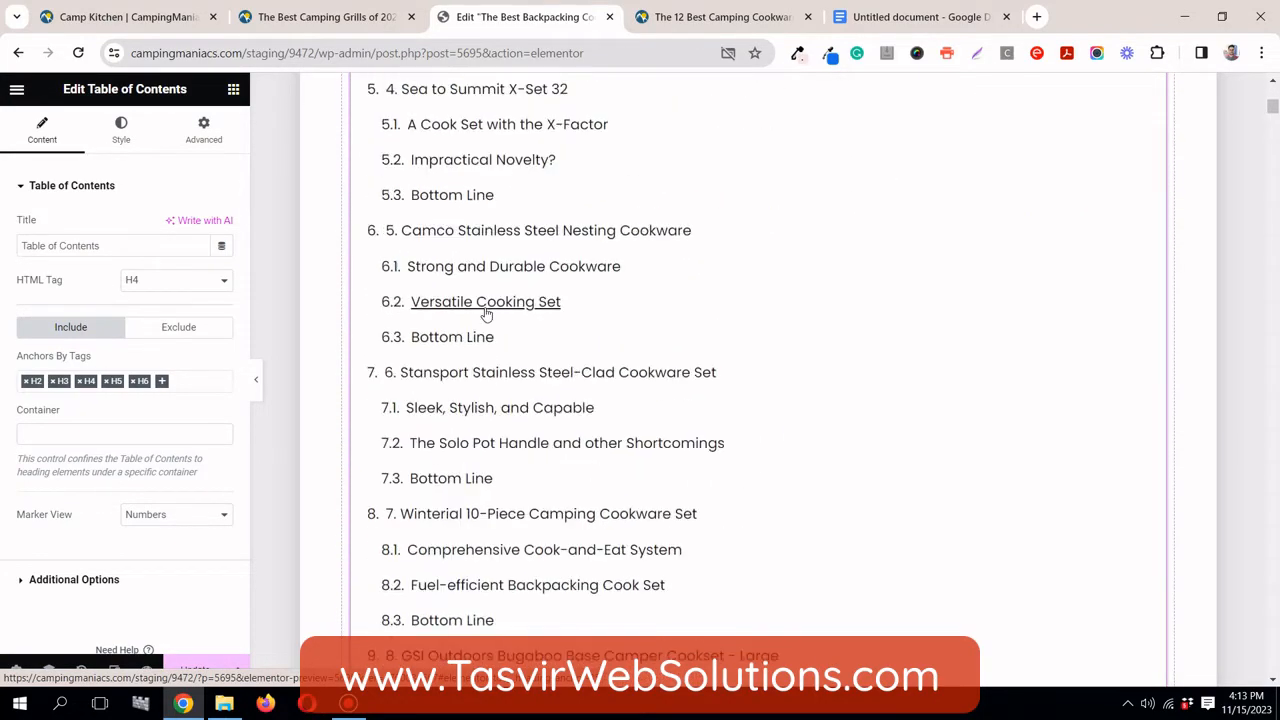
pyautogui.scroll(3, 487, 313)
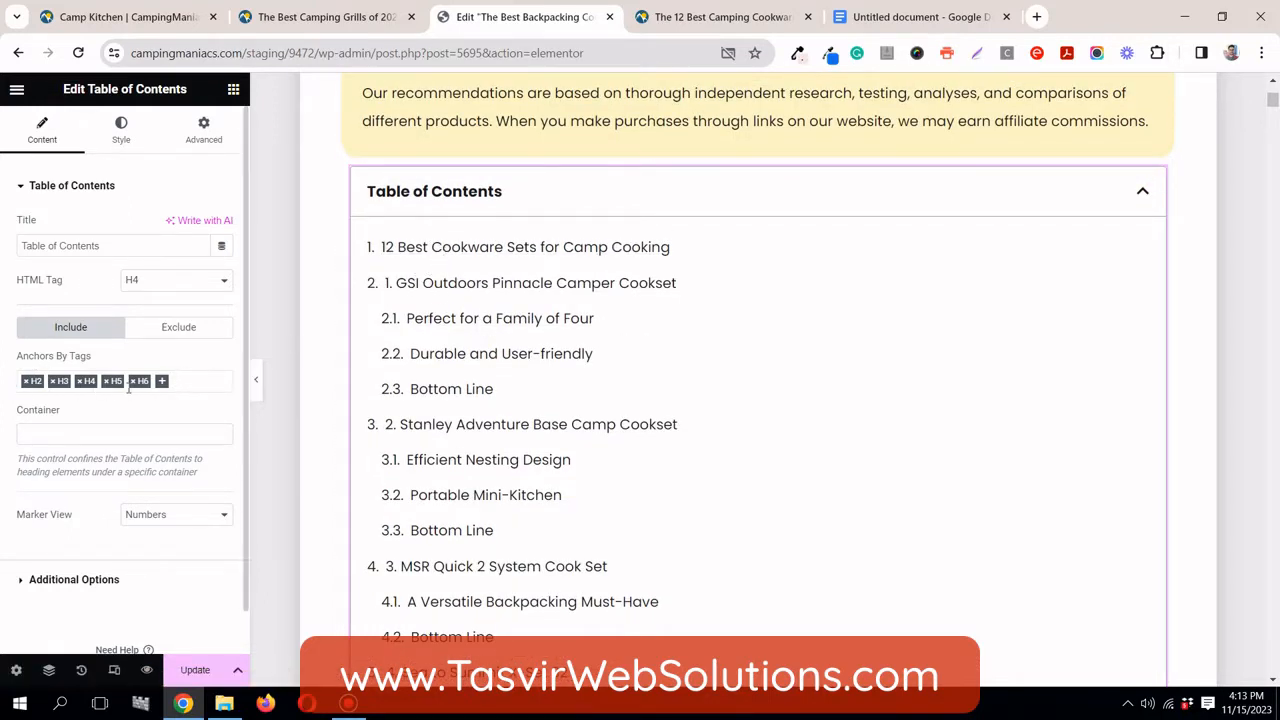
pyautogui.click(133, 384)
pyautogui.click(106, 383)
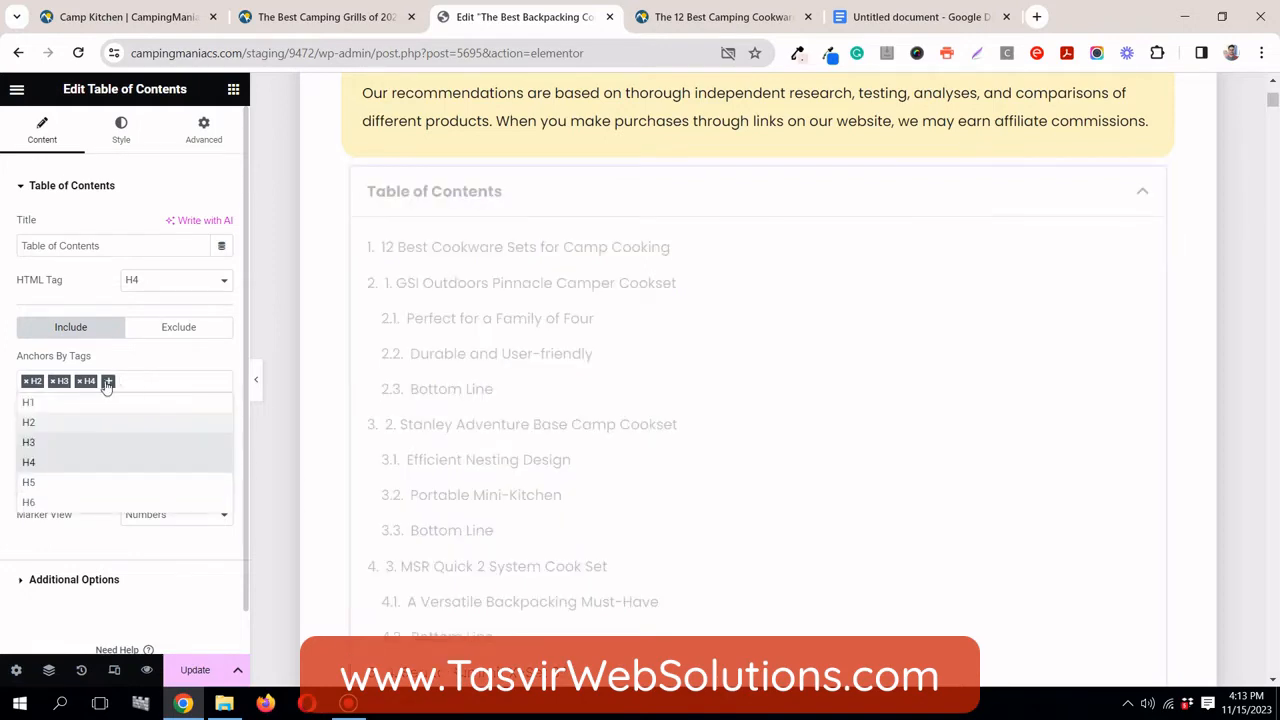
pyautogui.click(83, 383)
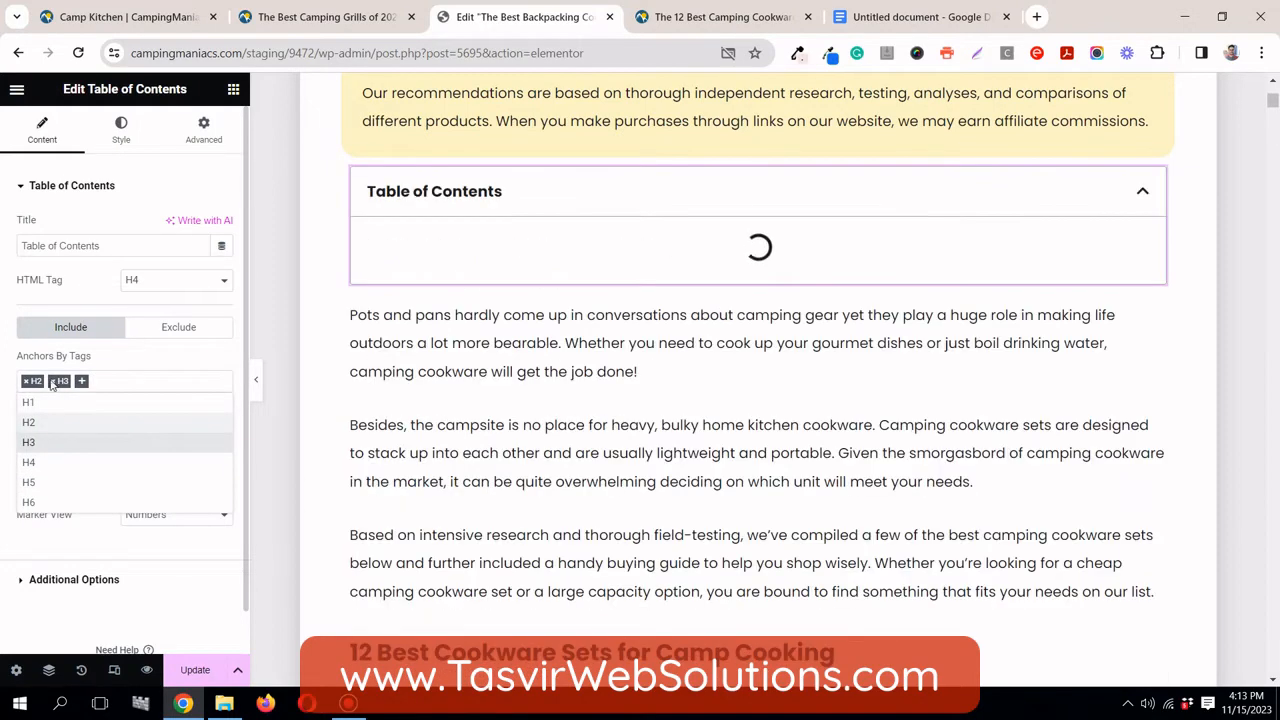
pyautogui.click(82, 383)
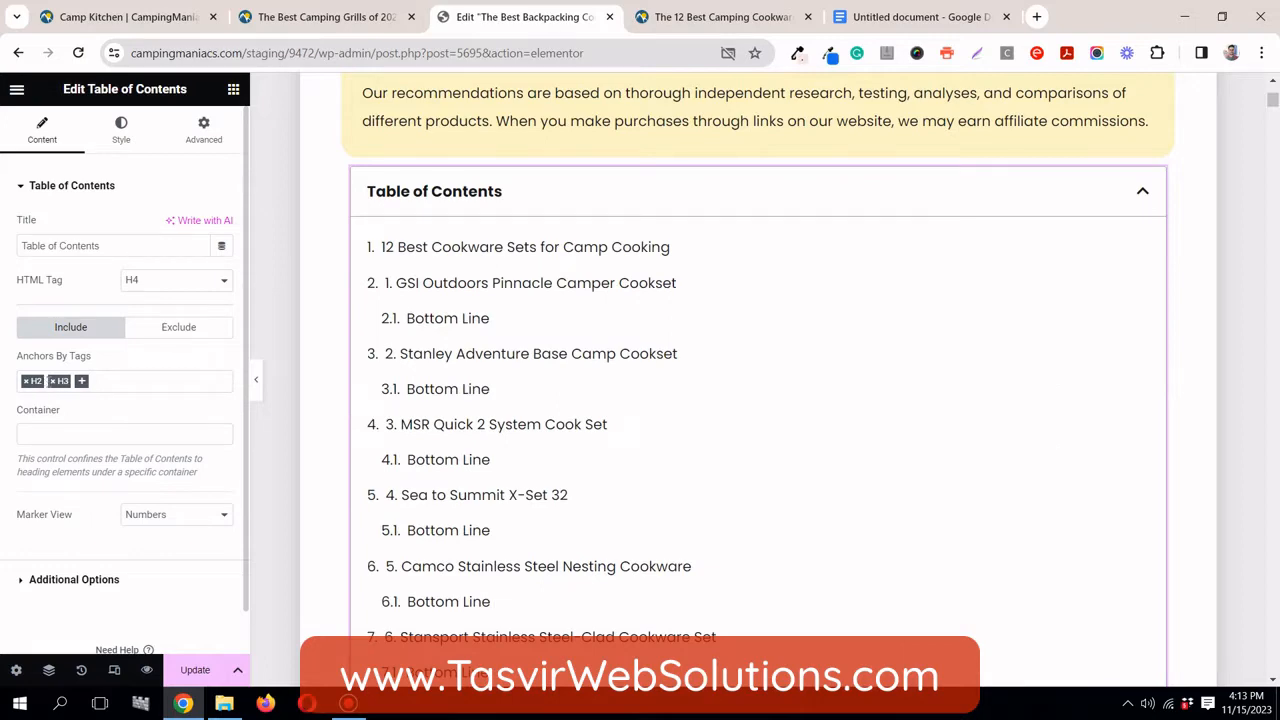
pyautogui.click(53, 384)
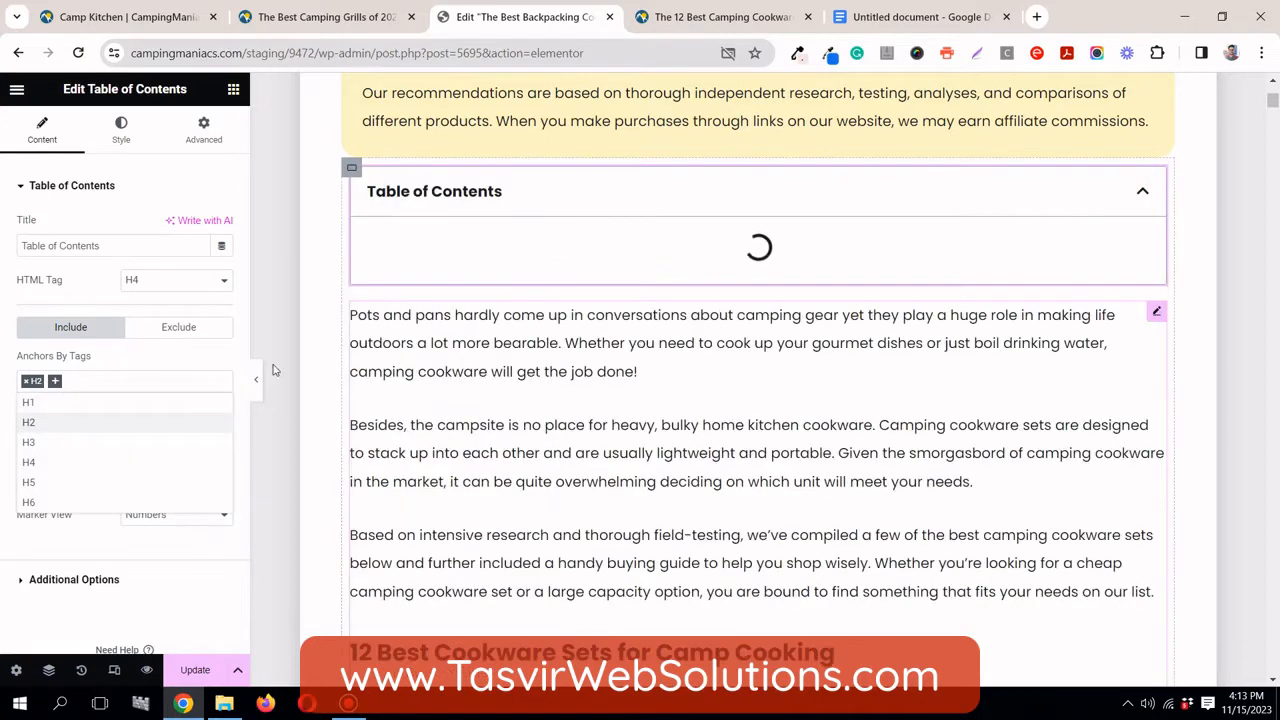
pyautogui.click(135, 366)
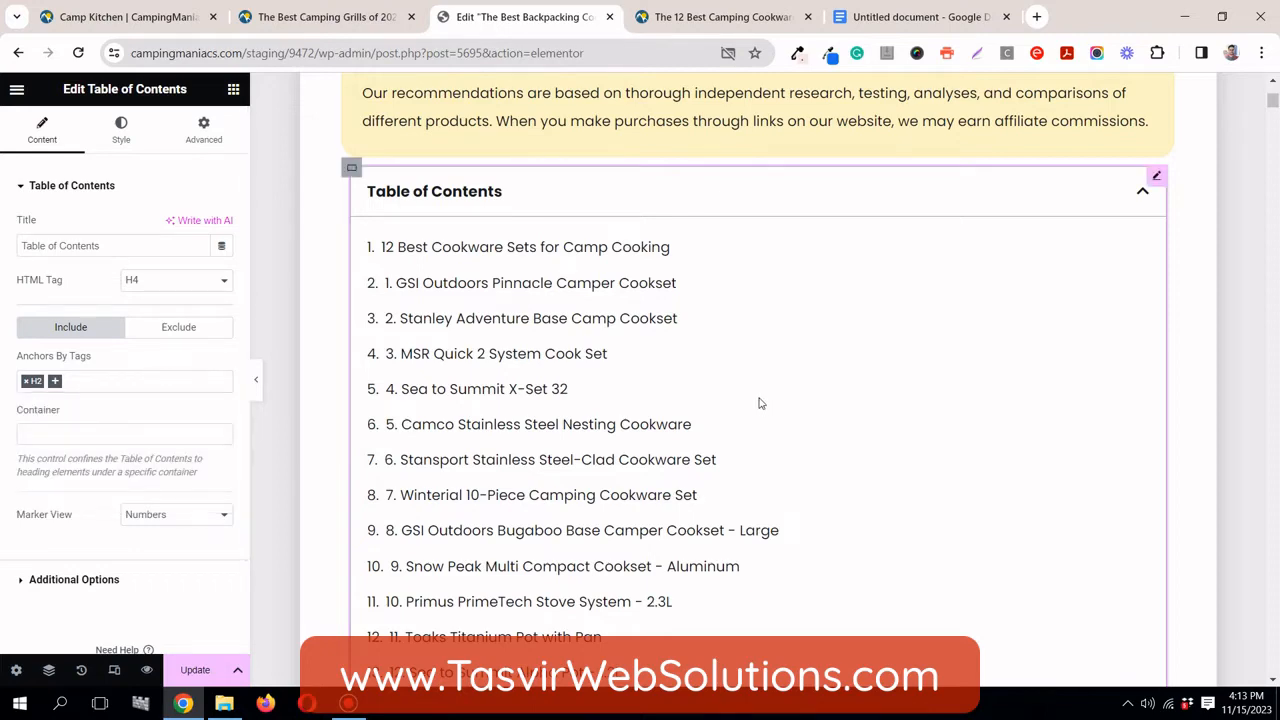
# Change the Table of Contents marker view to Bullets and check the list
pyautogui.scroll(-3, 761, 404)
pyautogui.scroll(2, 451, 300)
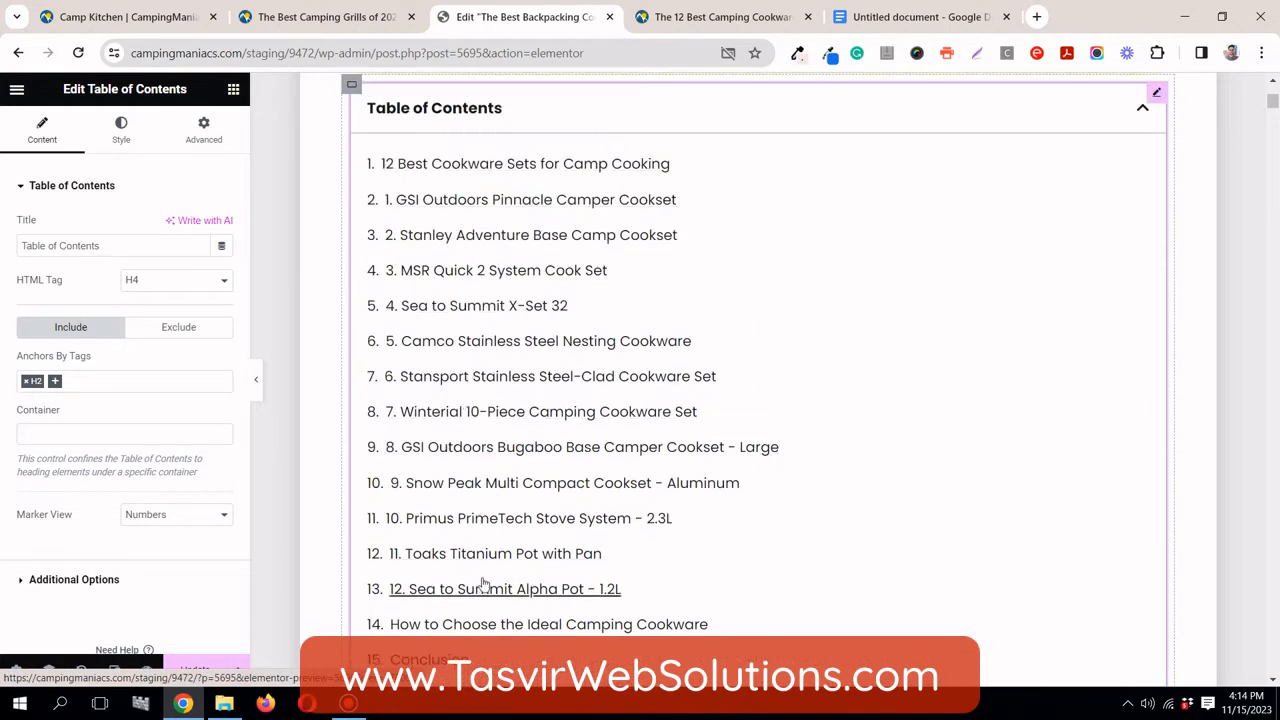
pyautogui.scroll(1, 483, 585)
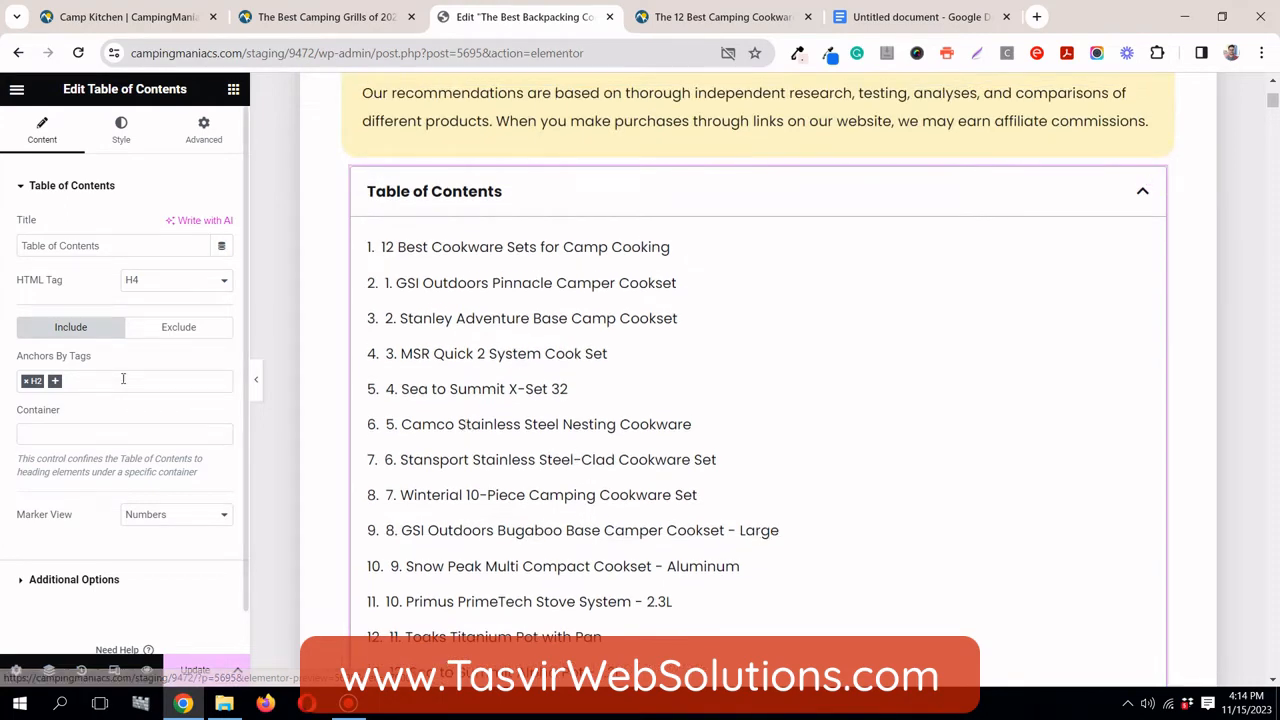
pyautogui.click(219, 517)
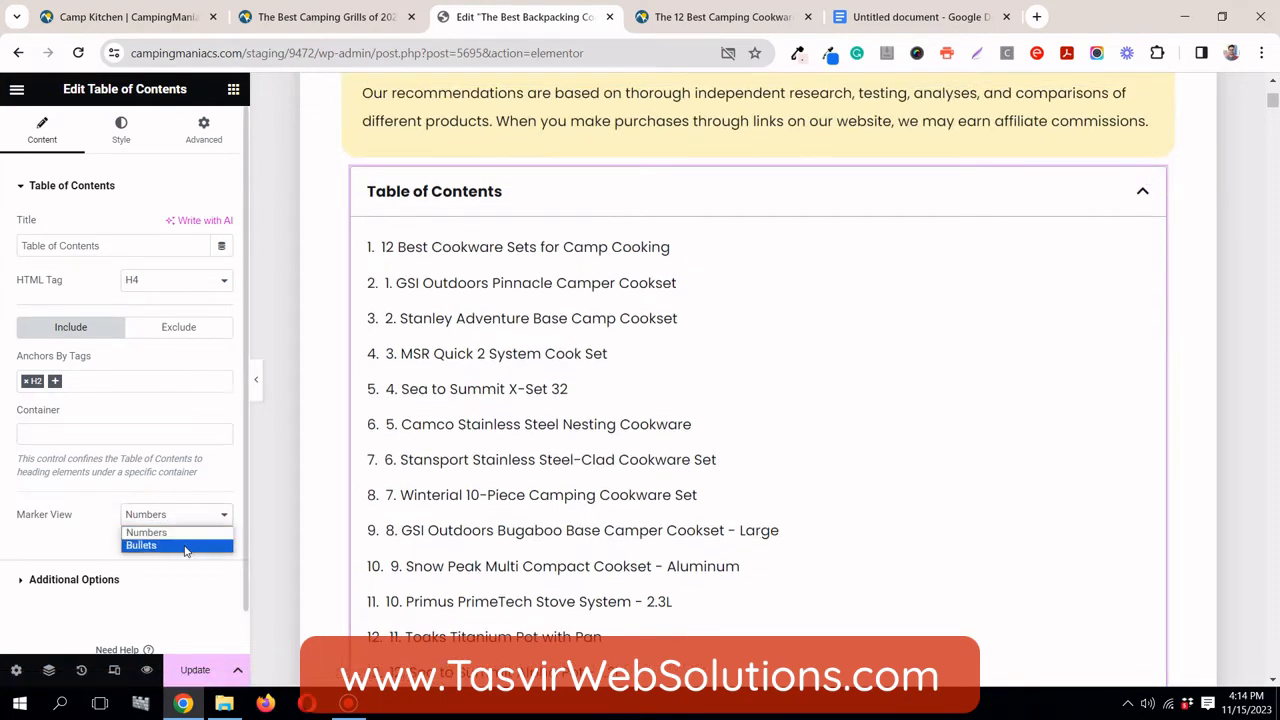
pyautogui.click(185, 547)
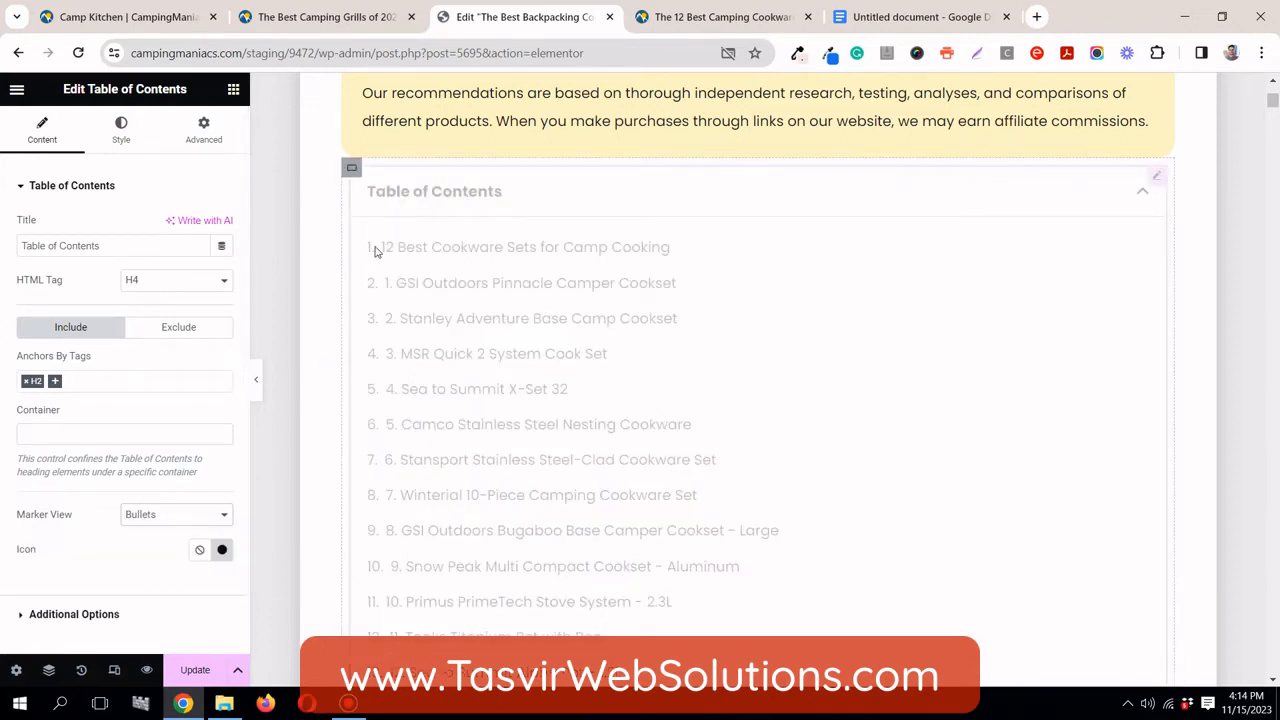
pyautogui.scroll(-1, 358, 505)
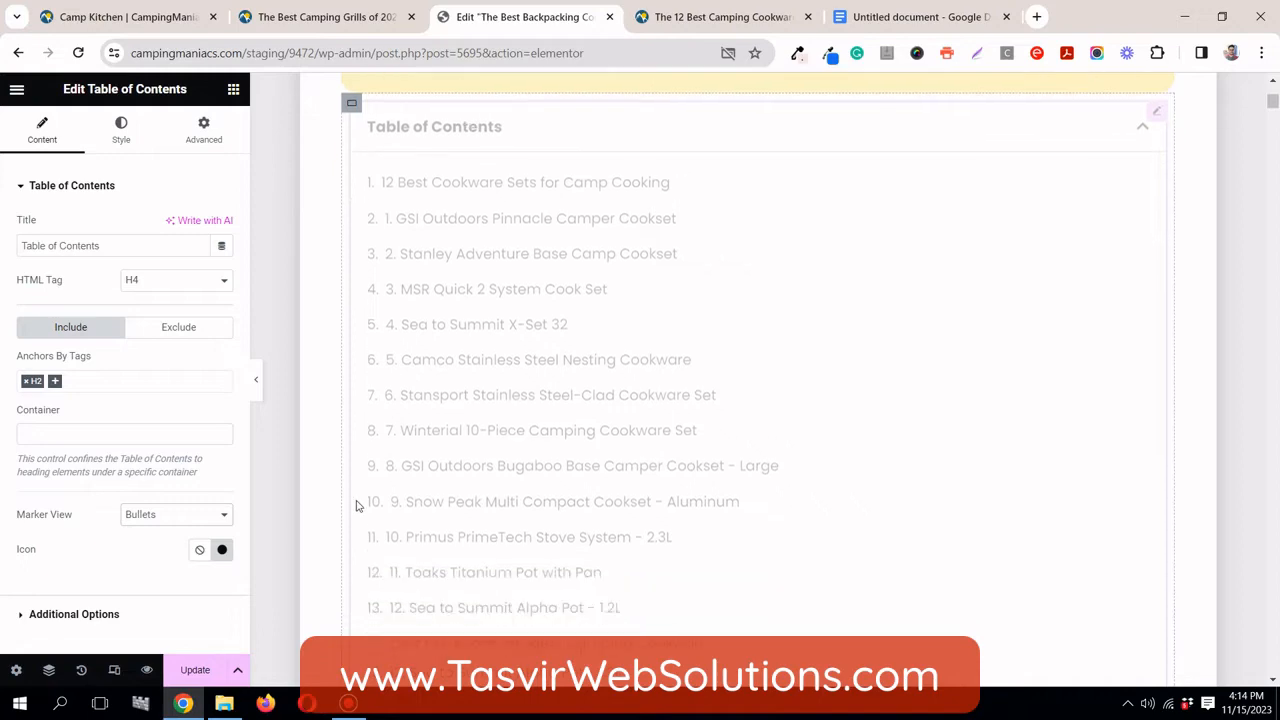
pyautogui.scroll(2, 343, 516)
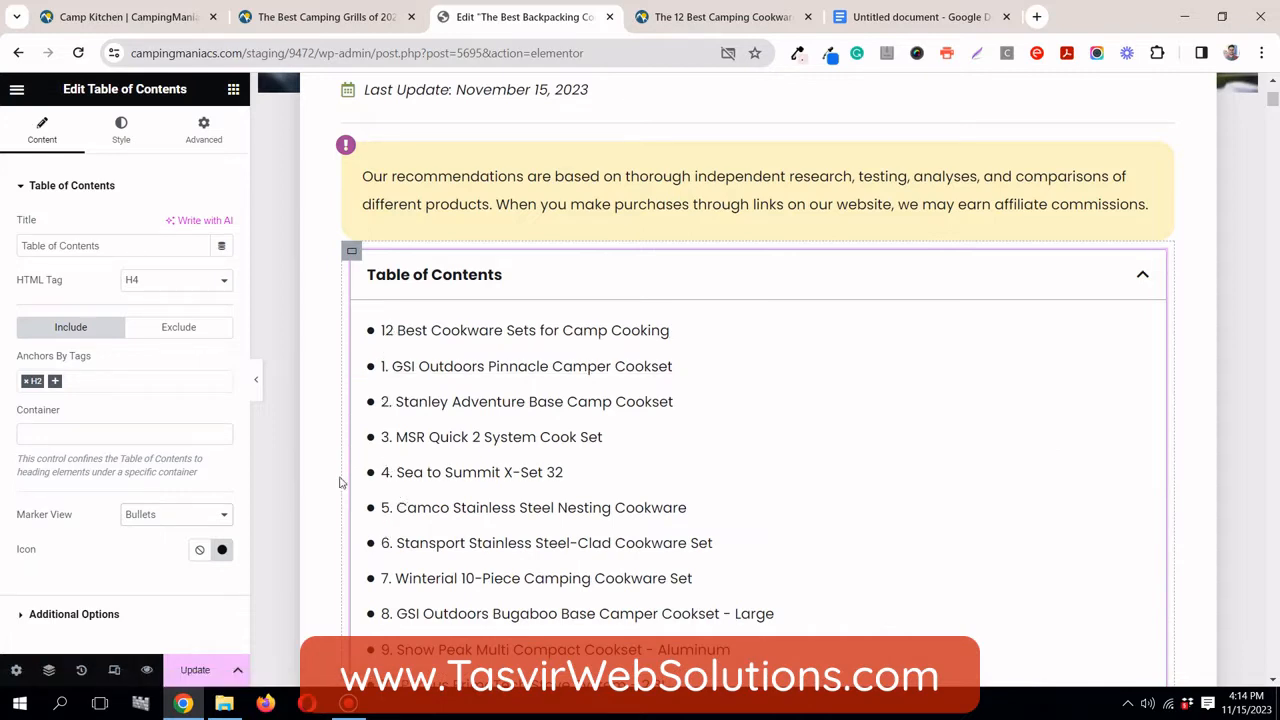
# Set the Table of Contents marker view to Numbers, expand its additional options and review the numbered list
pyautogui.click(199, 522)
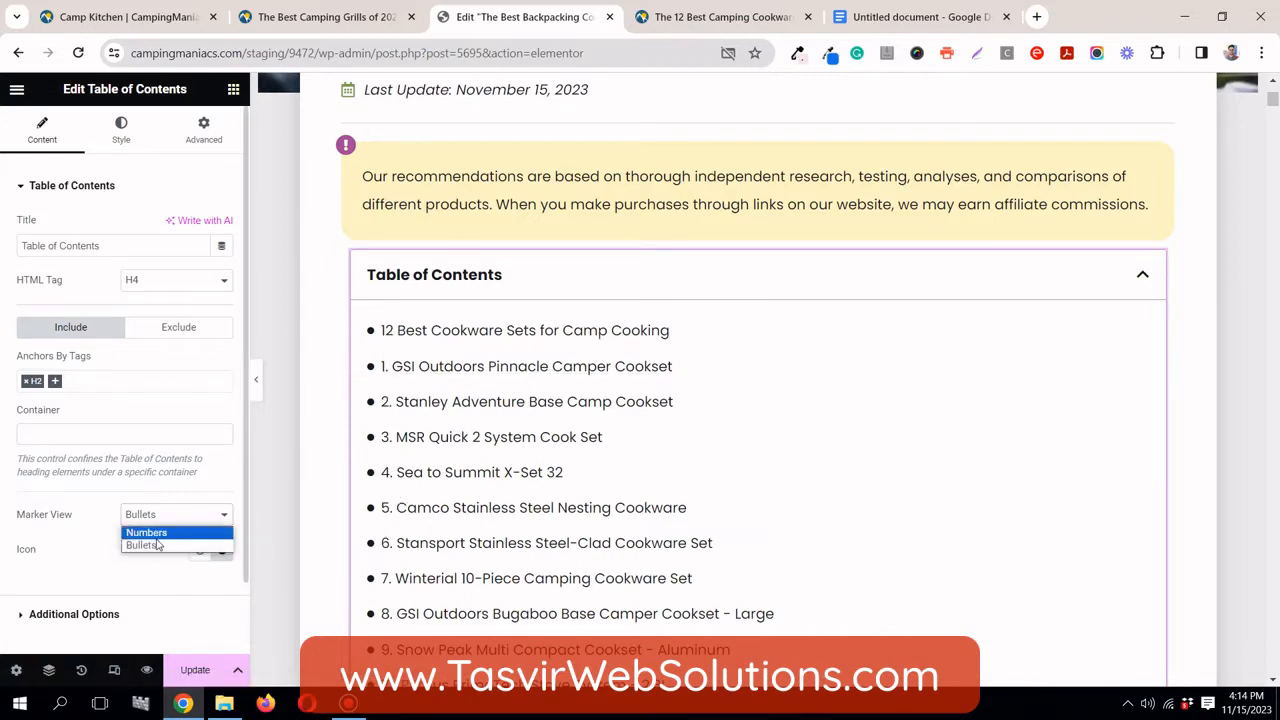
pyautogui.click(150, 533)
pyautogui.click(110, 588)
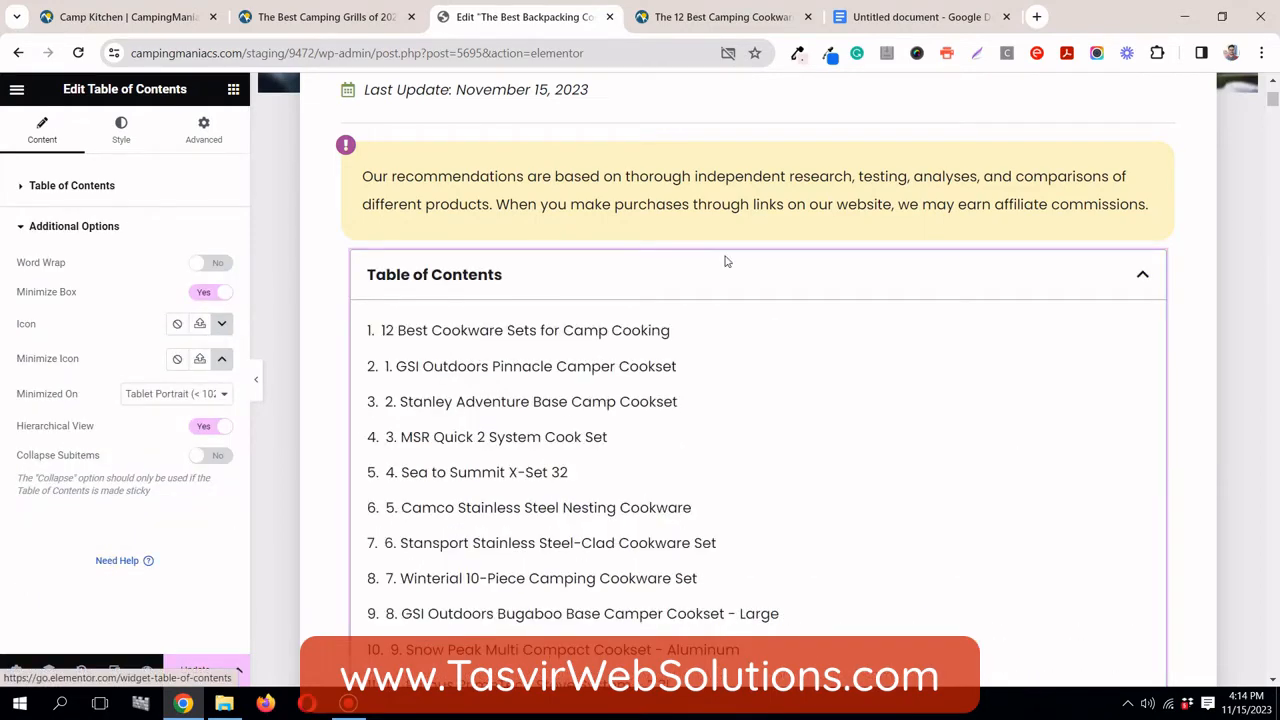
pyautogui.scroll(-2, 729, 259)
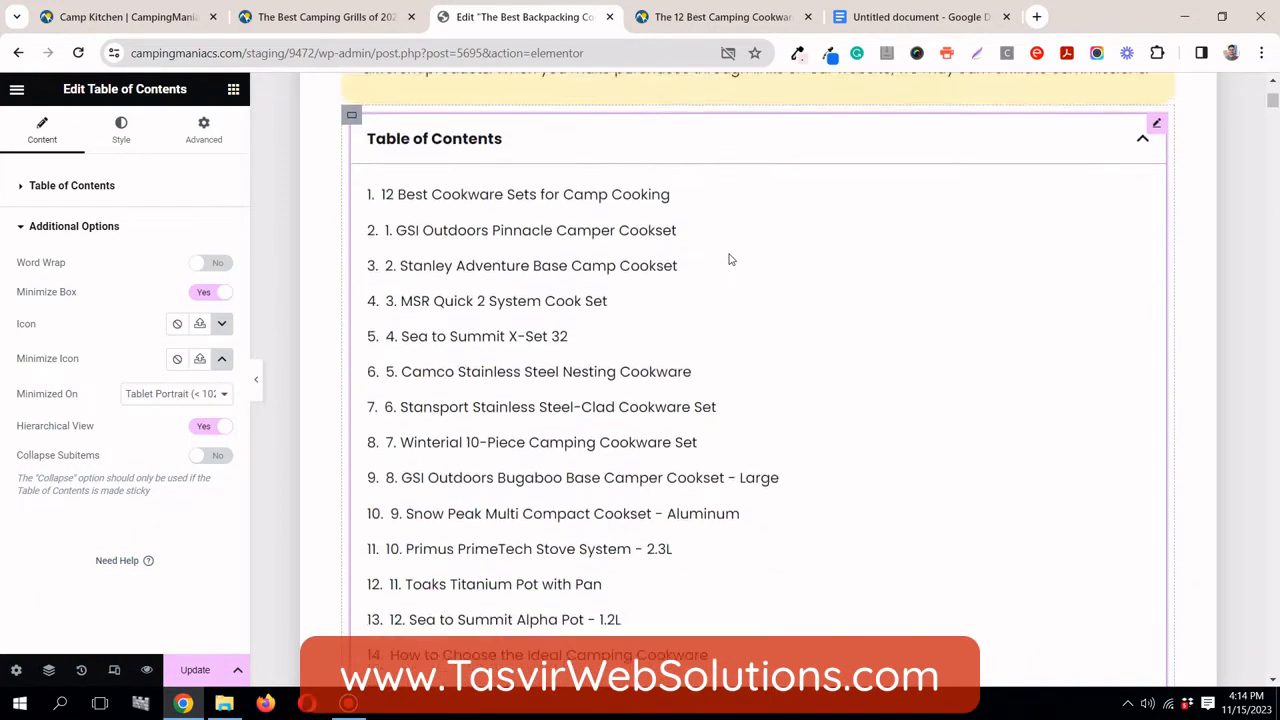
pyautogui.scroll(2, 729, 259)
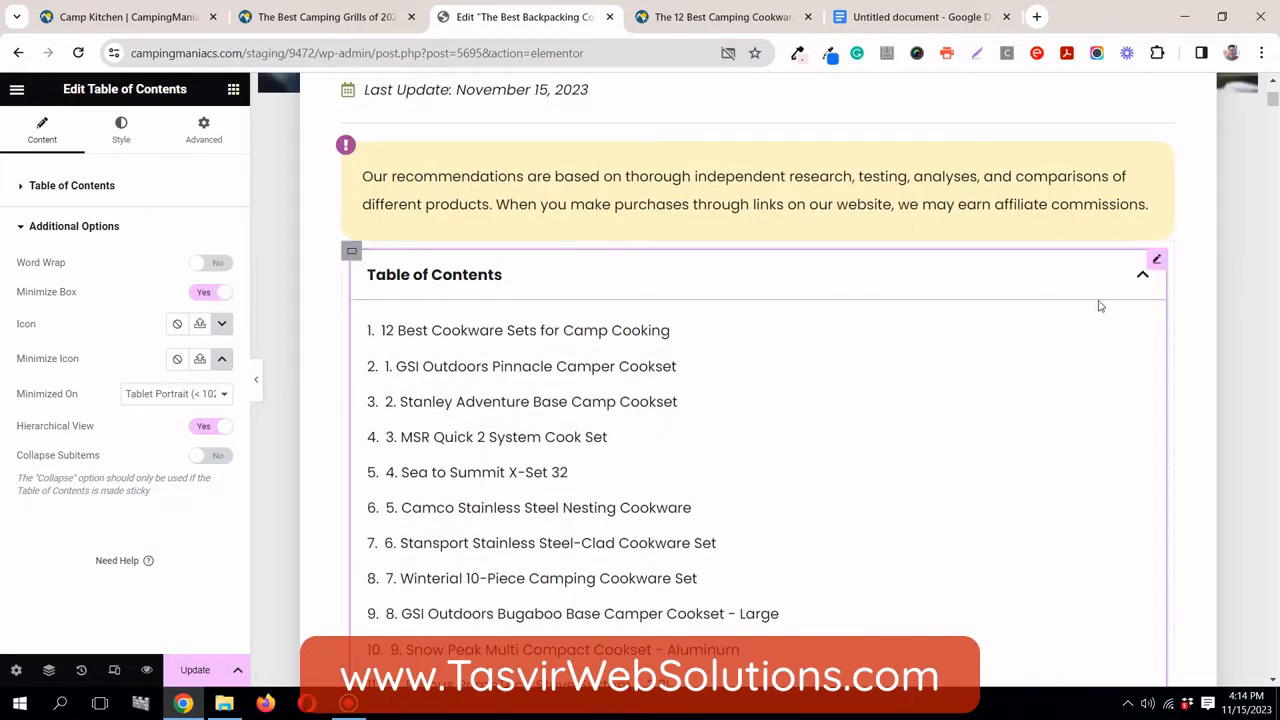
pyautogui.scroll(-4, 766, 240)
pyautogui.scroll(1, 766, 240)
pyautogui.scroll(3, 766, 240)
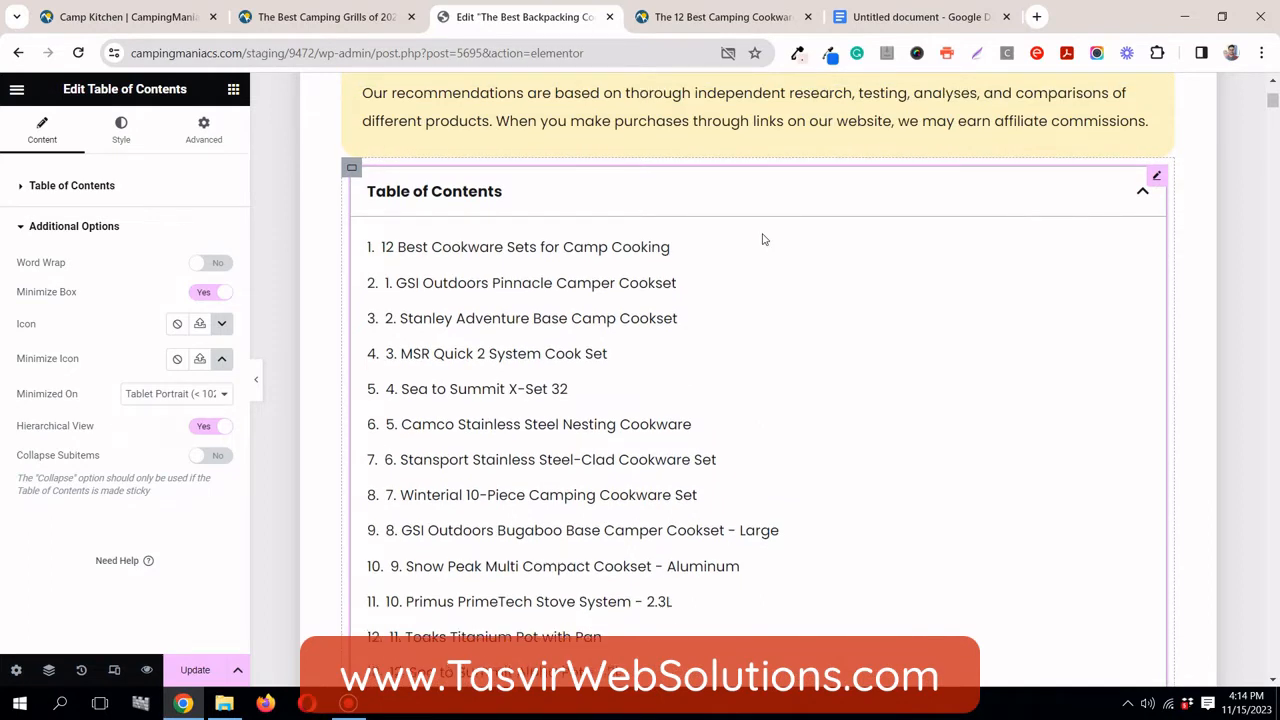
# Set the Table of Contents to be minimized on Desktop (or smaller) and test expanding and collapsing it
pyautogui.click(177, 394)
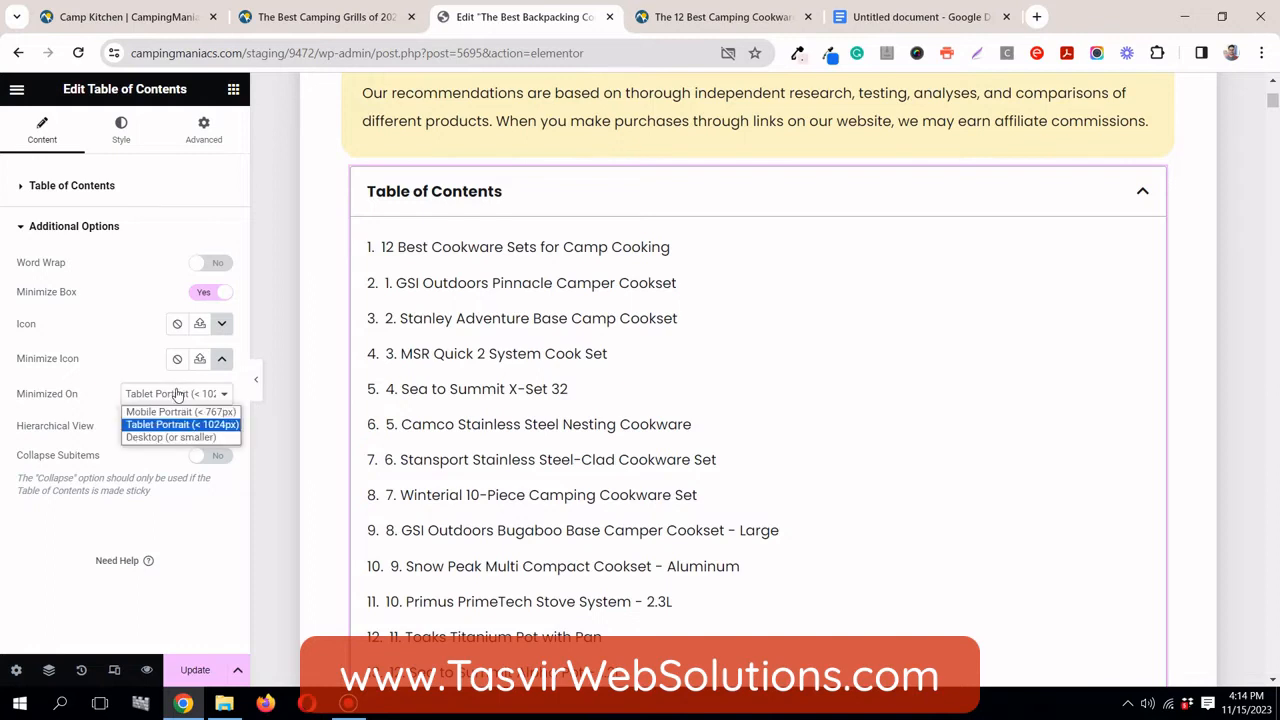
pyautogui.click(177, 394)
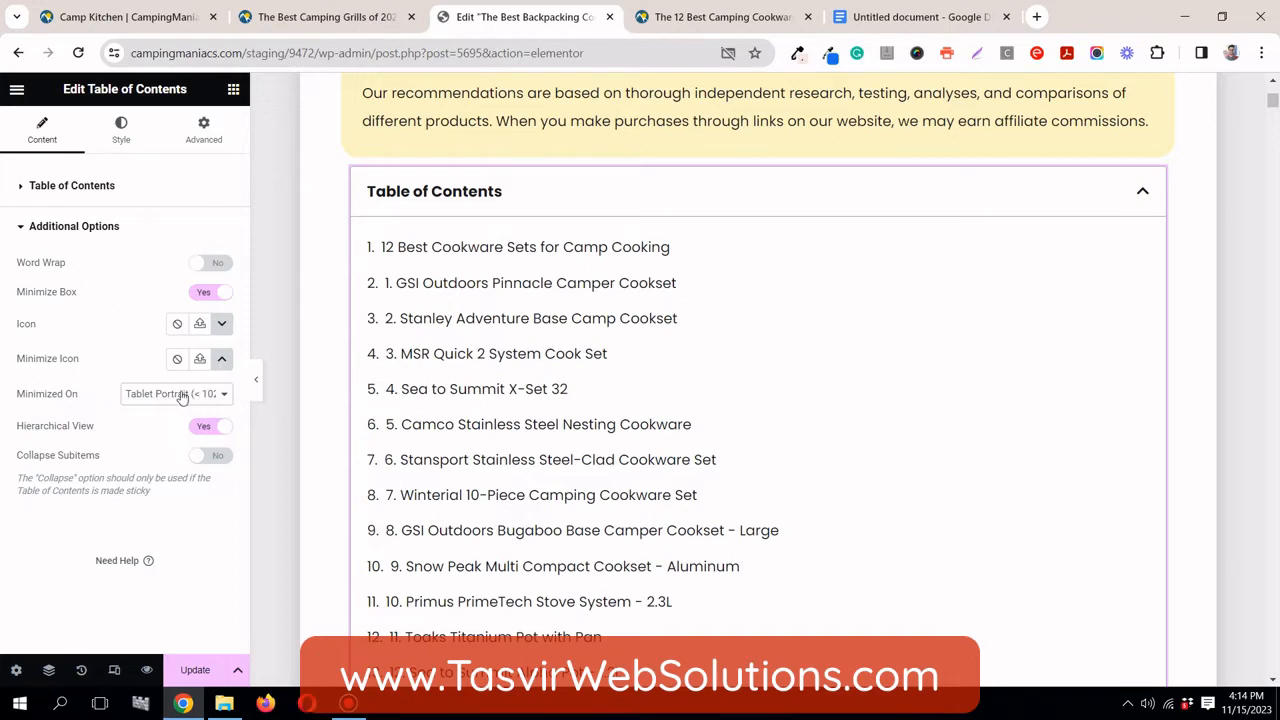
pyautogui.click(167, 394)
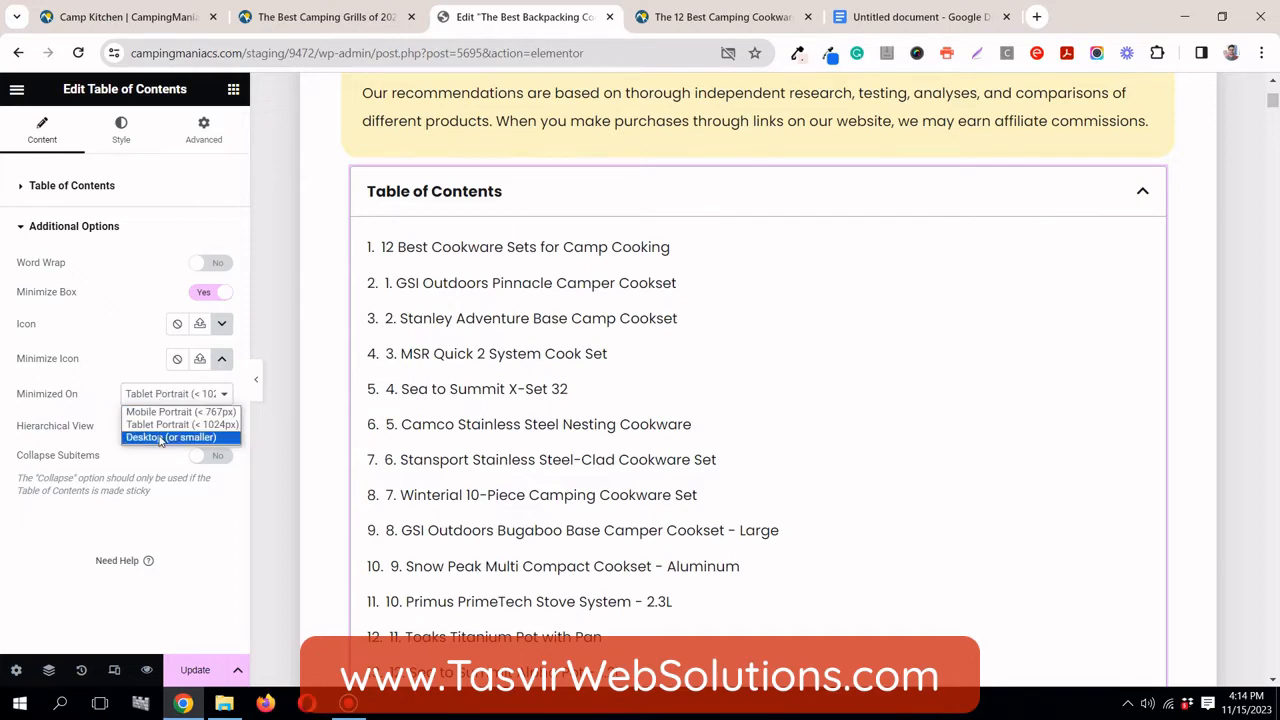
pyautogui.click(160, 438)
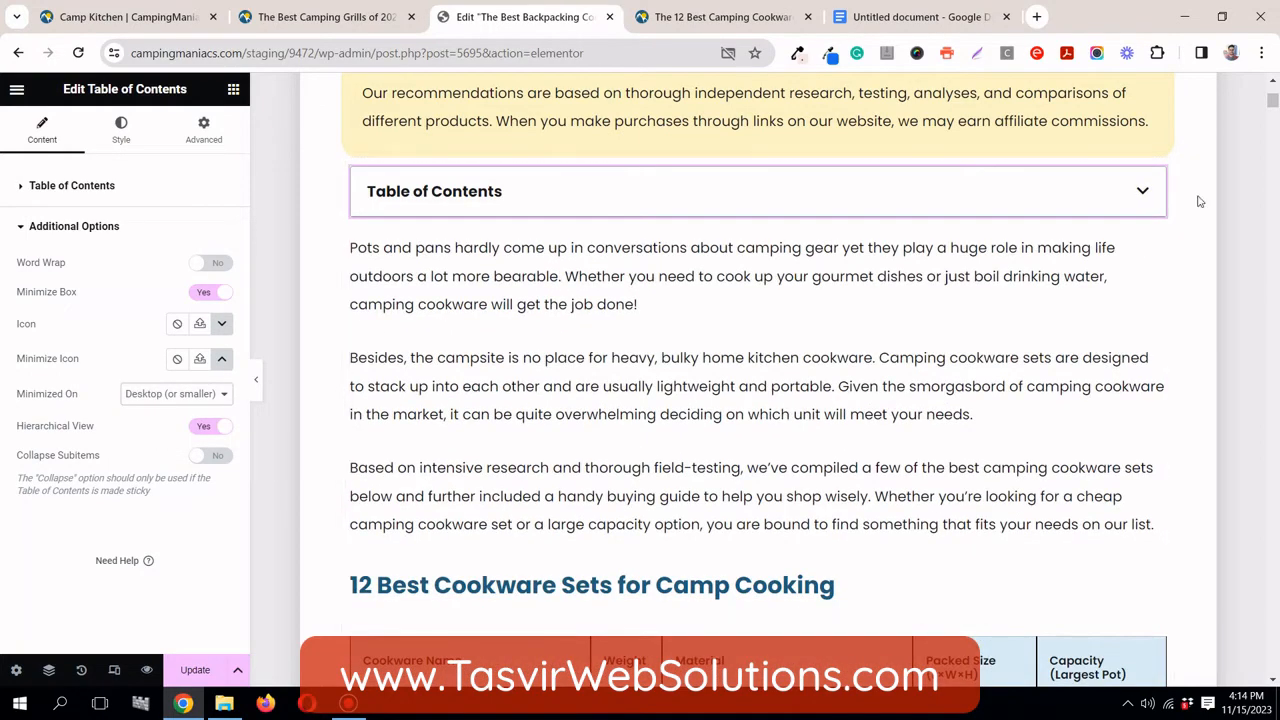
pyautogui.click(1143, 193)
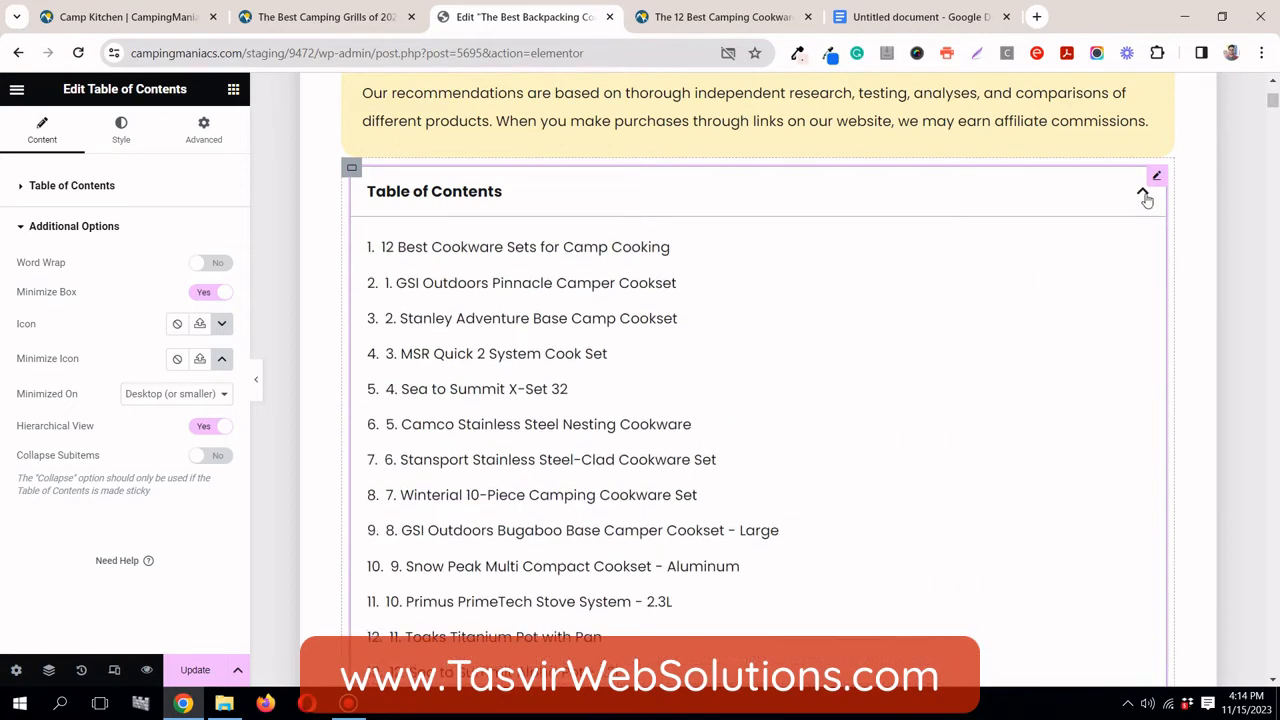
pyautogui.click(1143, 195)
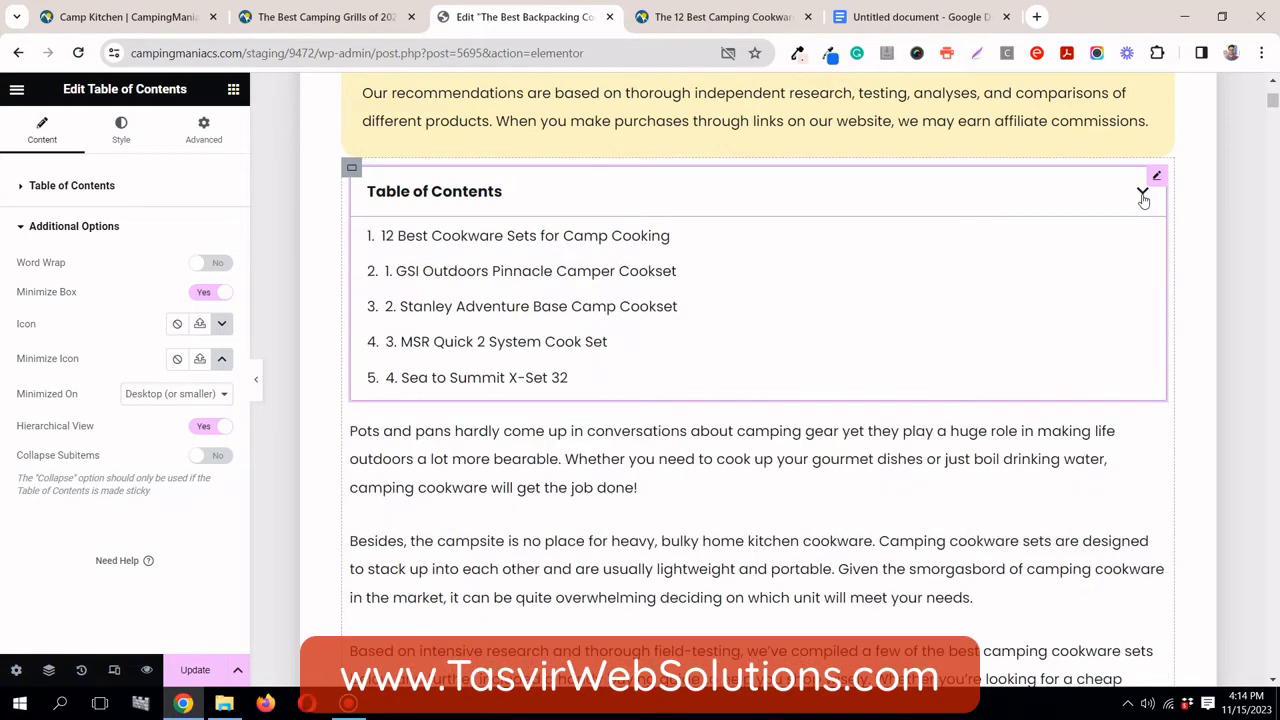
pyautogui.click(1143, 193)
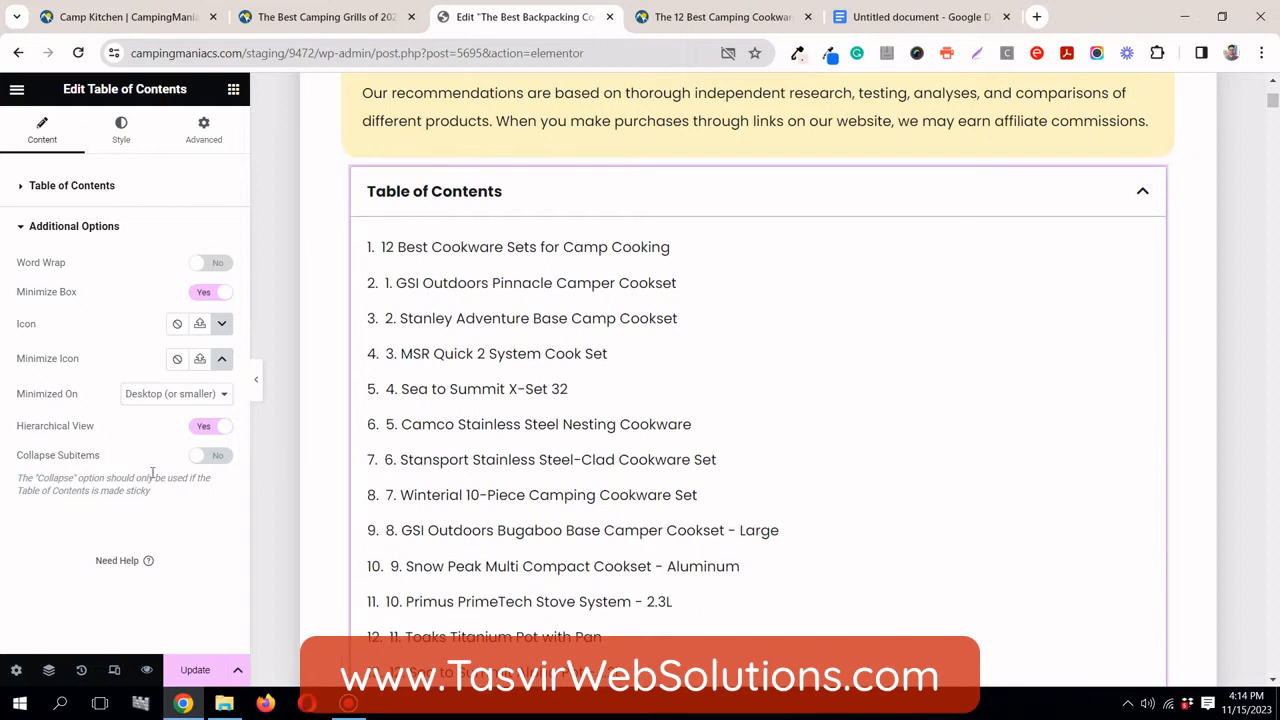
# Apply the global light grey color as the background of the Table of Contents box
pyautogui.click(145, 138)
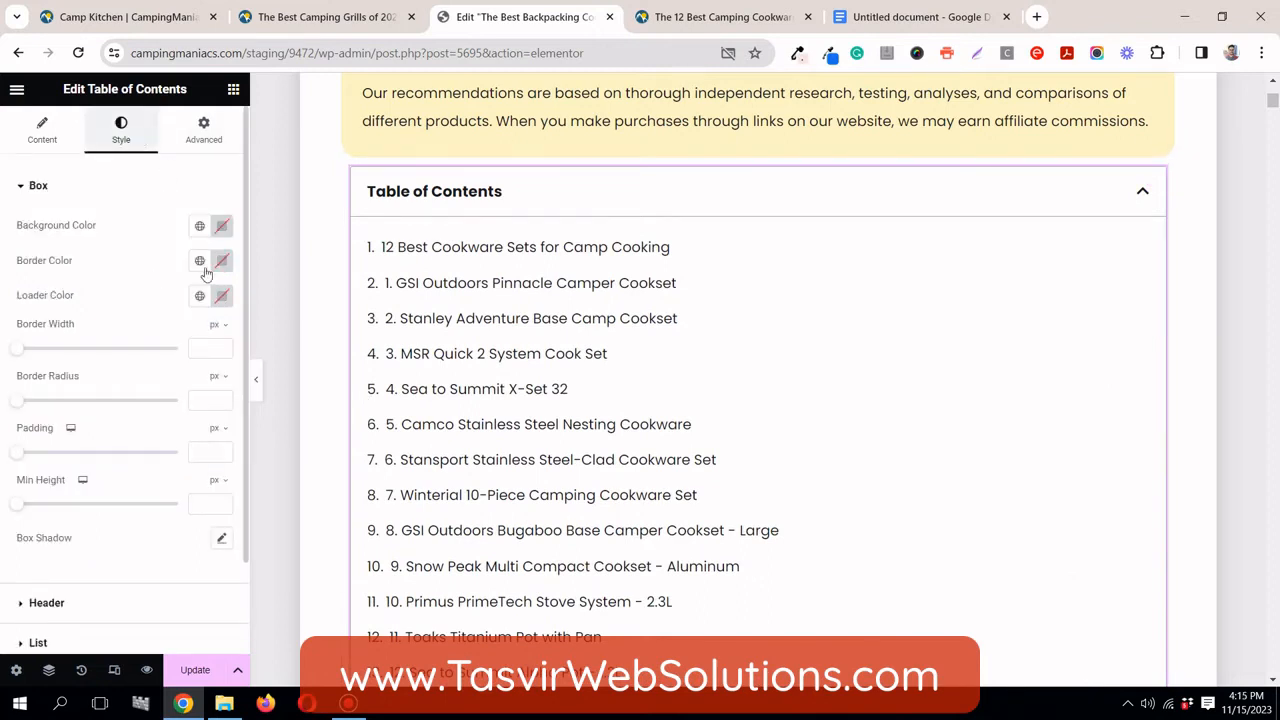
pyautogui.click(200, 228)
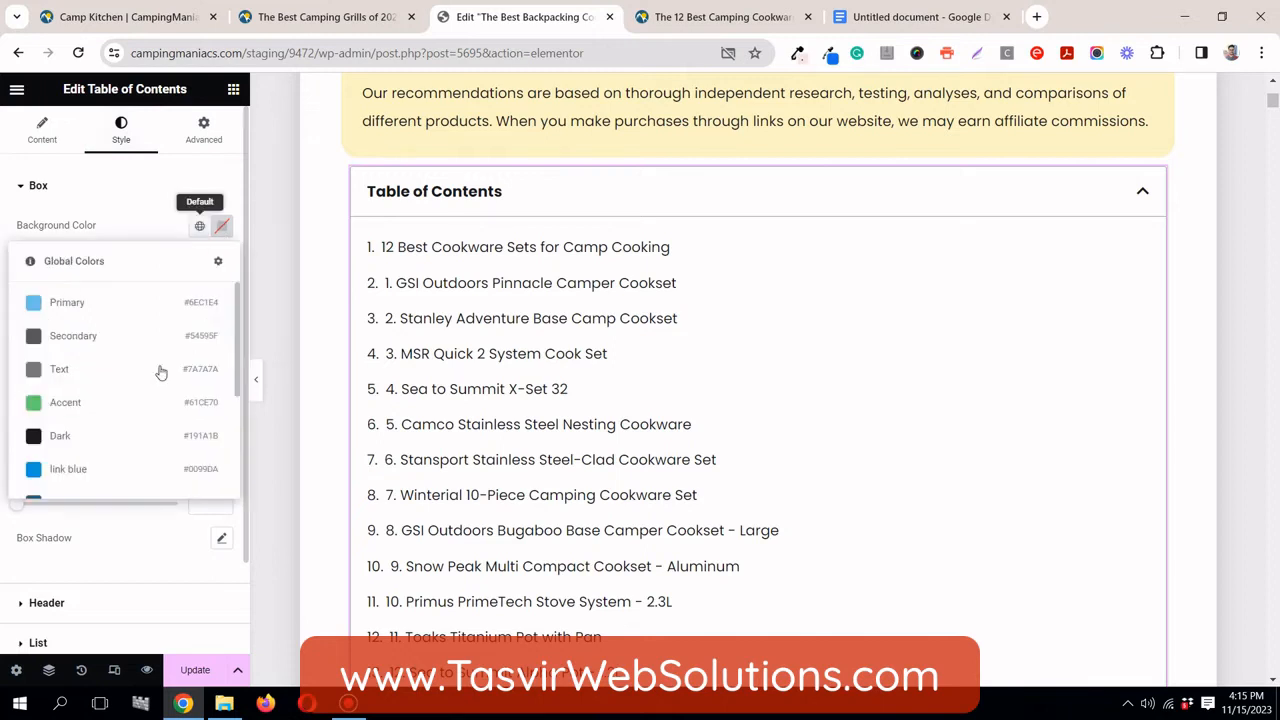
pyautogui.scroll(-3, 134, 437)
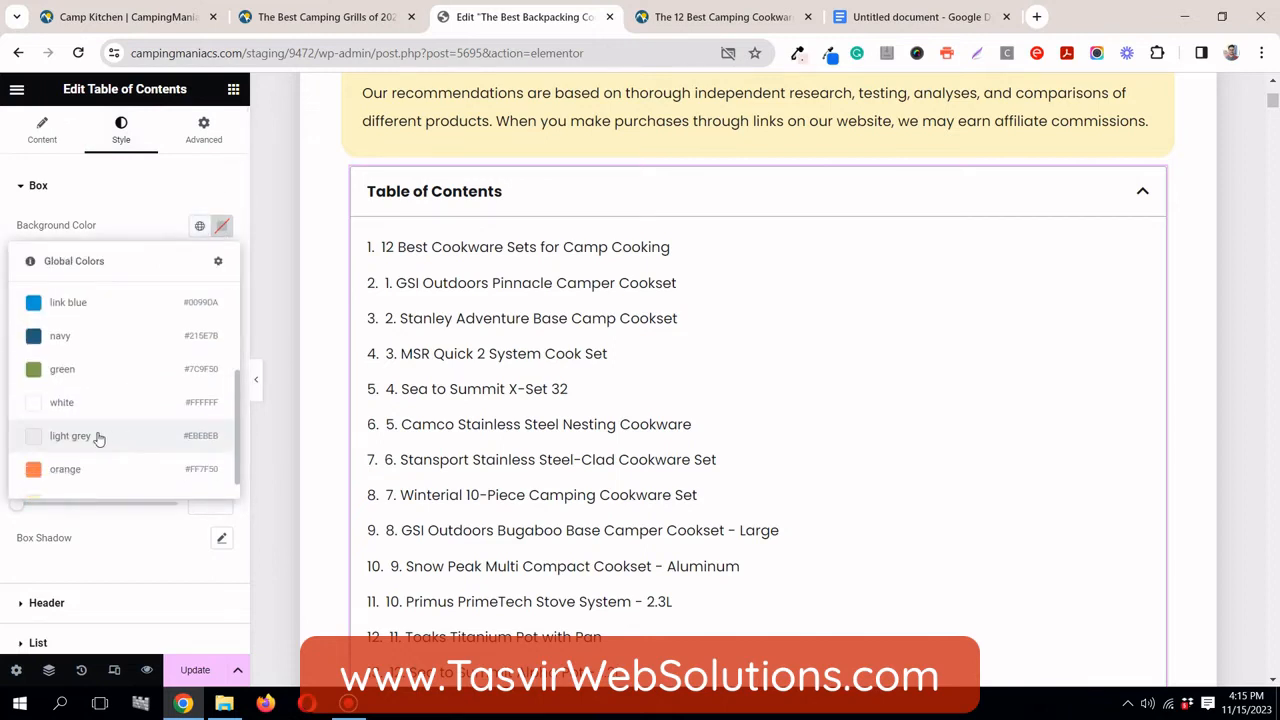
pyautogui.click(109, 437)
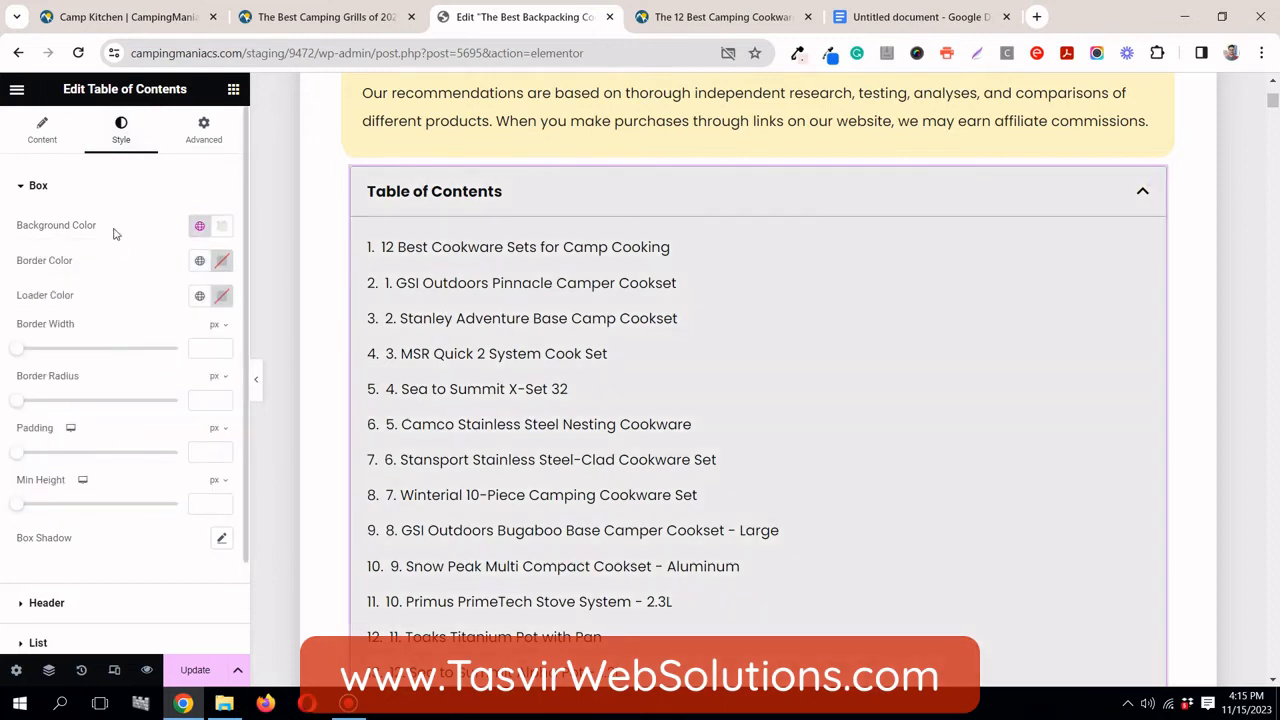
# Apply the global cream color as the background of the Table of Contents header and look over the styled widget
pyautogui.scroll(-2, 113, 237)
pyautogui.click(144, 491)
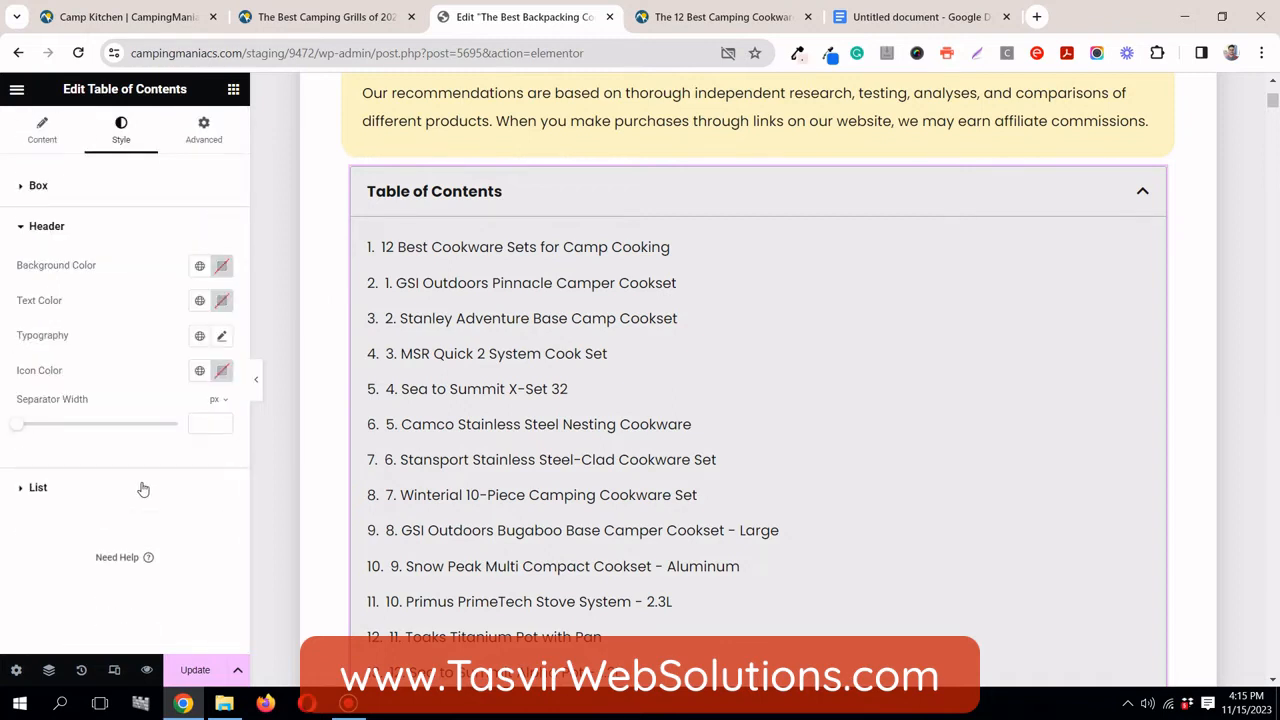
pyautogui.click(199, 266)
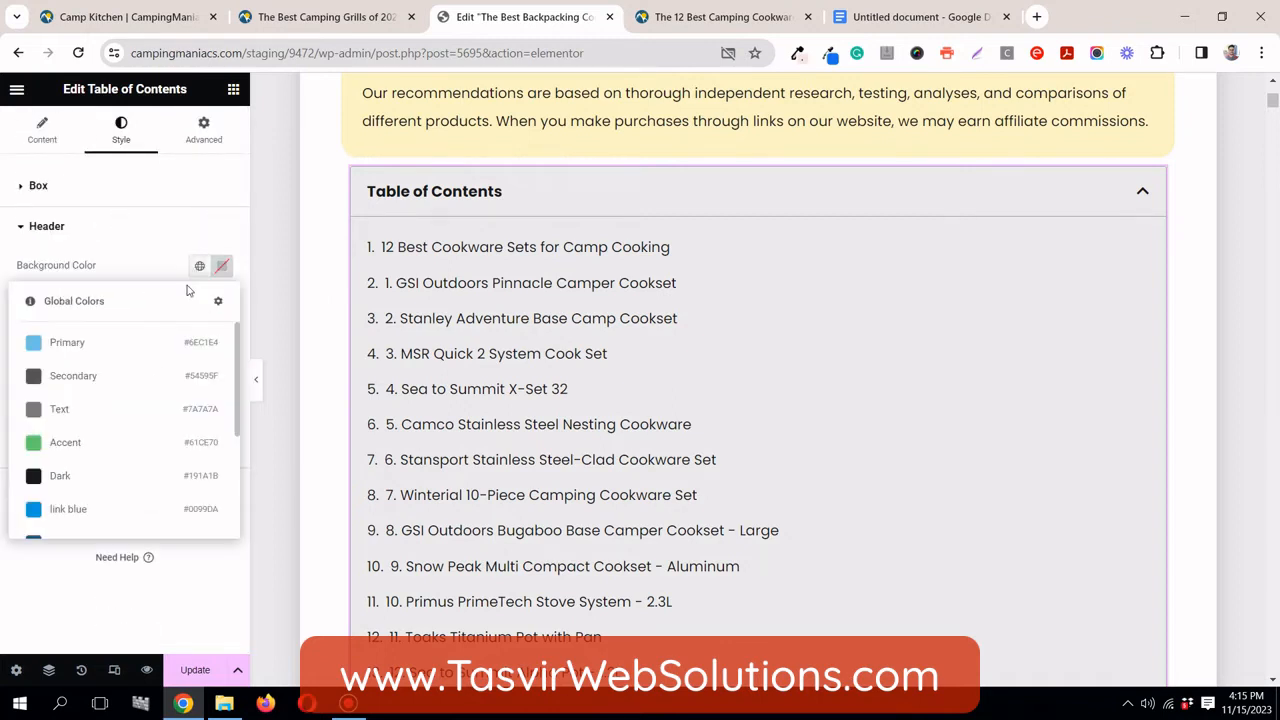
pyautogui.scroll(-4, 163, 409)
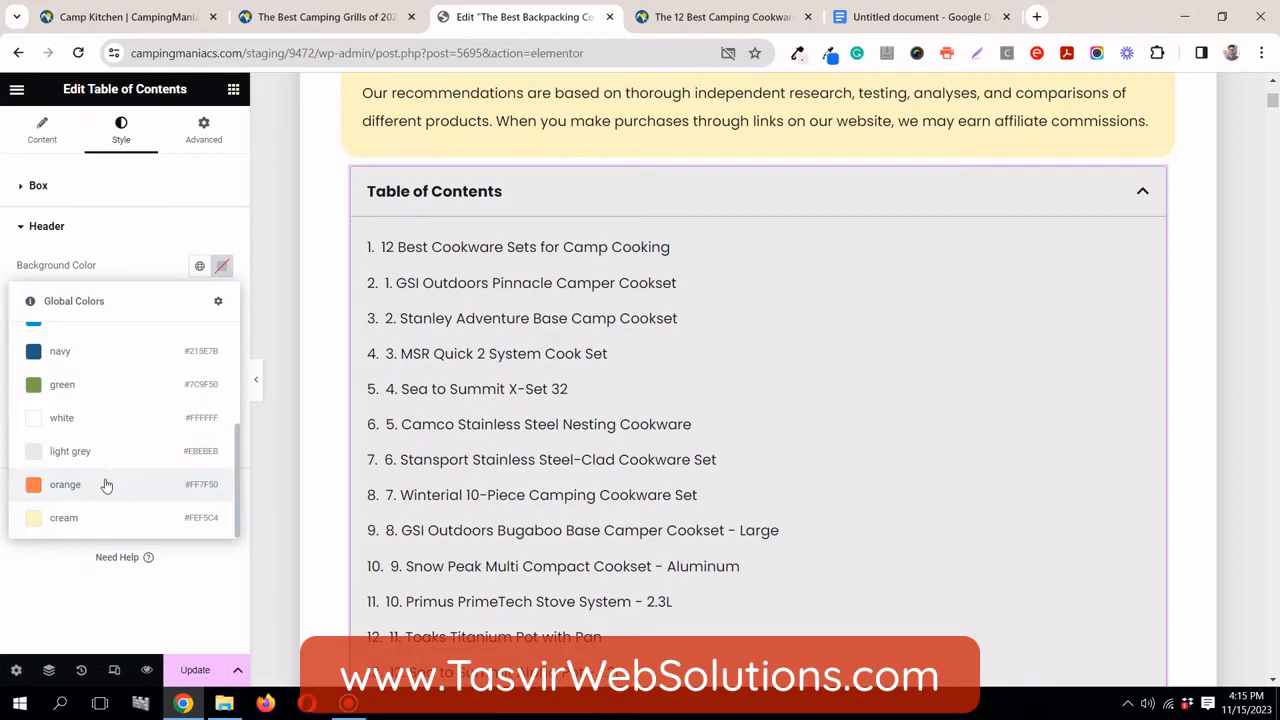
pyautogui.click(100, 517)
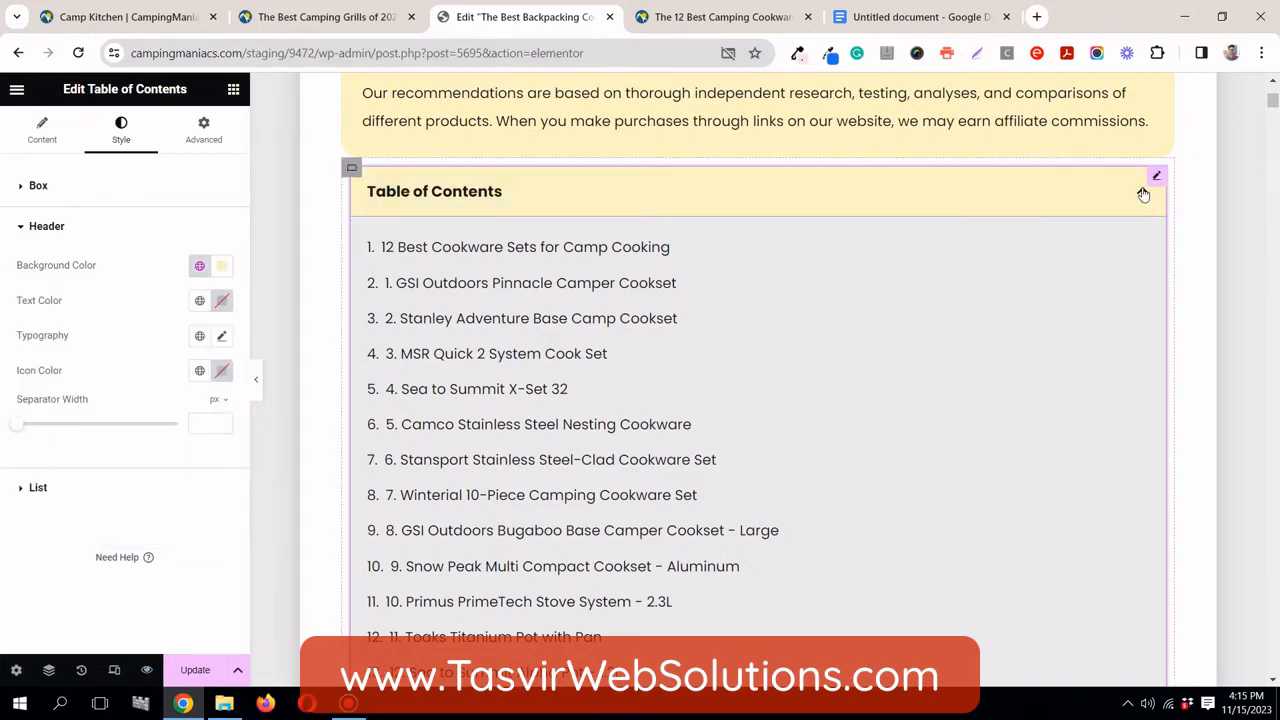
pyautogui.scroll(-4, 480, 320)
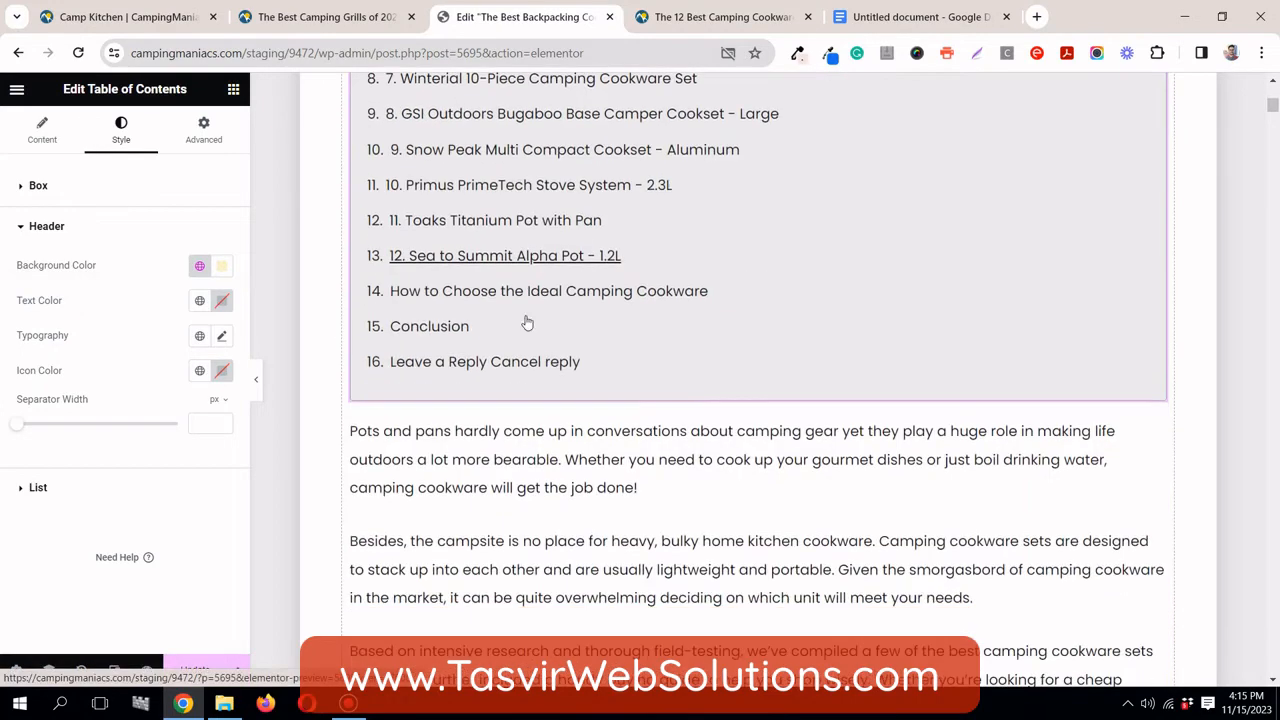
pyautogui.scroll(4, 480, 320)
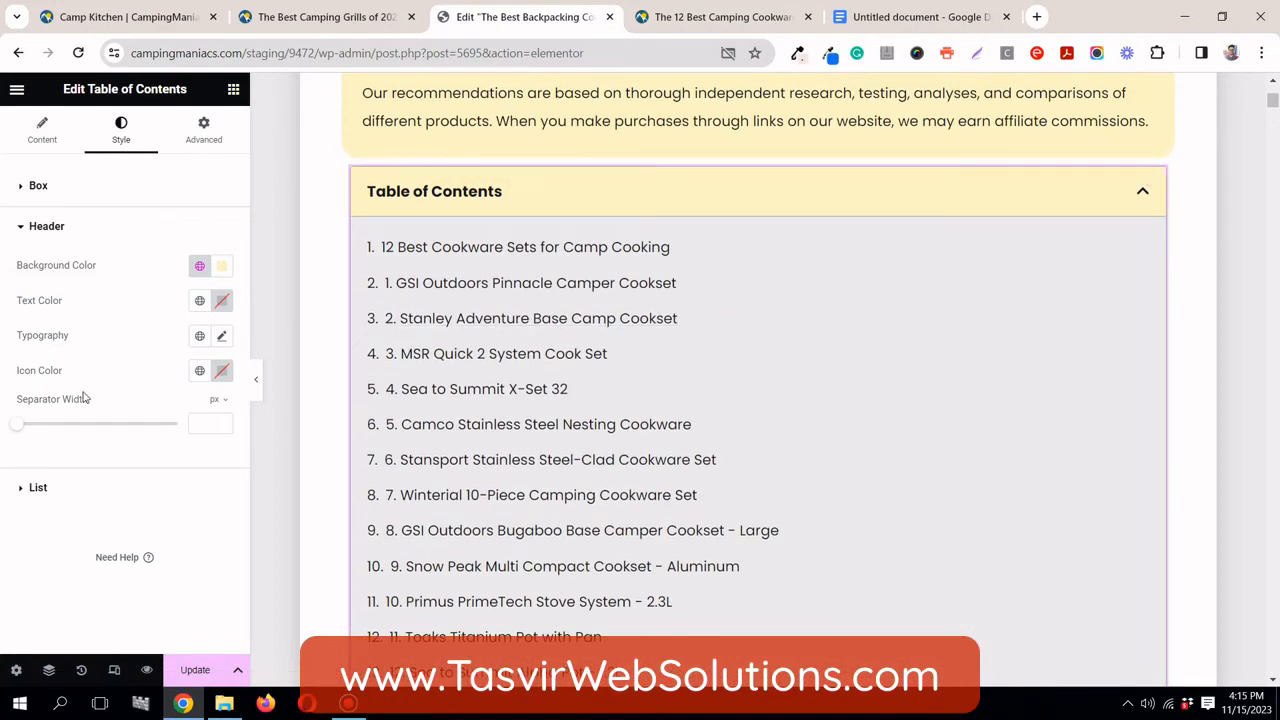
# Review the Table of Contents list and box styling options and its content settings
pyautogui.click(38, 488)
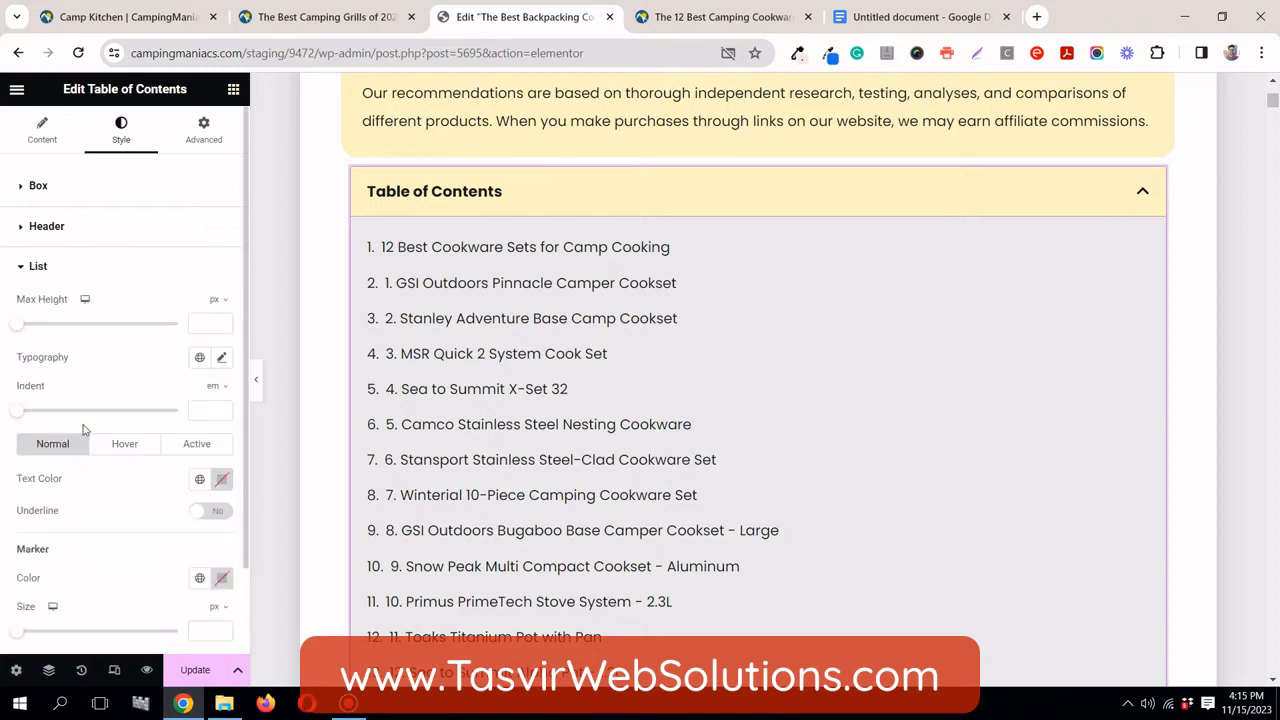
pyautogui.scroll(-1, 86, 420)
pyautogui.scroll(1, 120, 400)
pyautogui.scroll(-1, 137, 386)
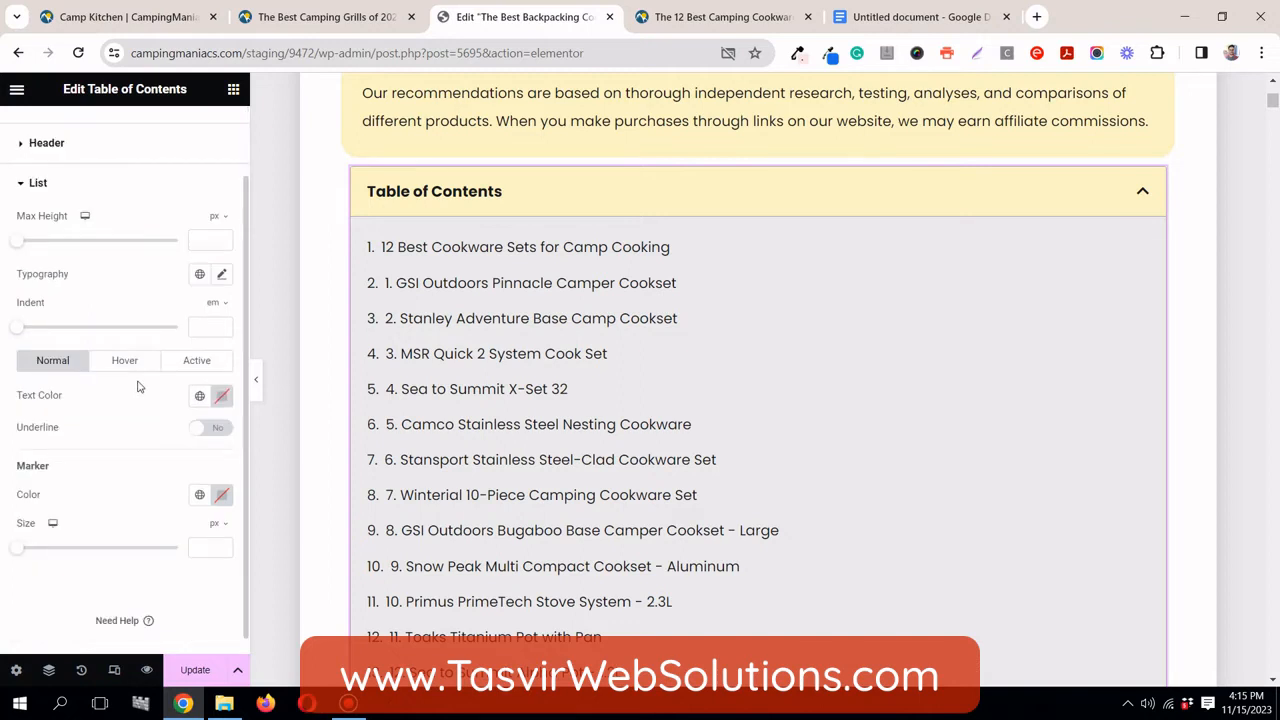
pyautogui.scroll(1, 135, 380)
pyautogui.click(72, 185)
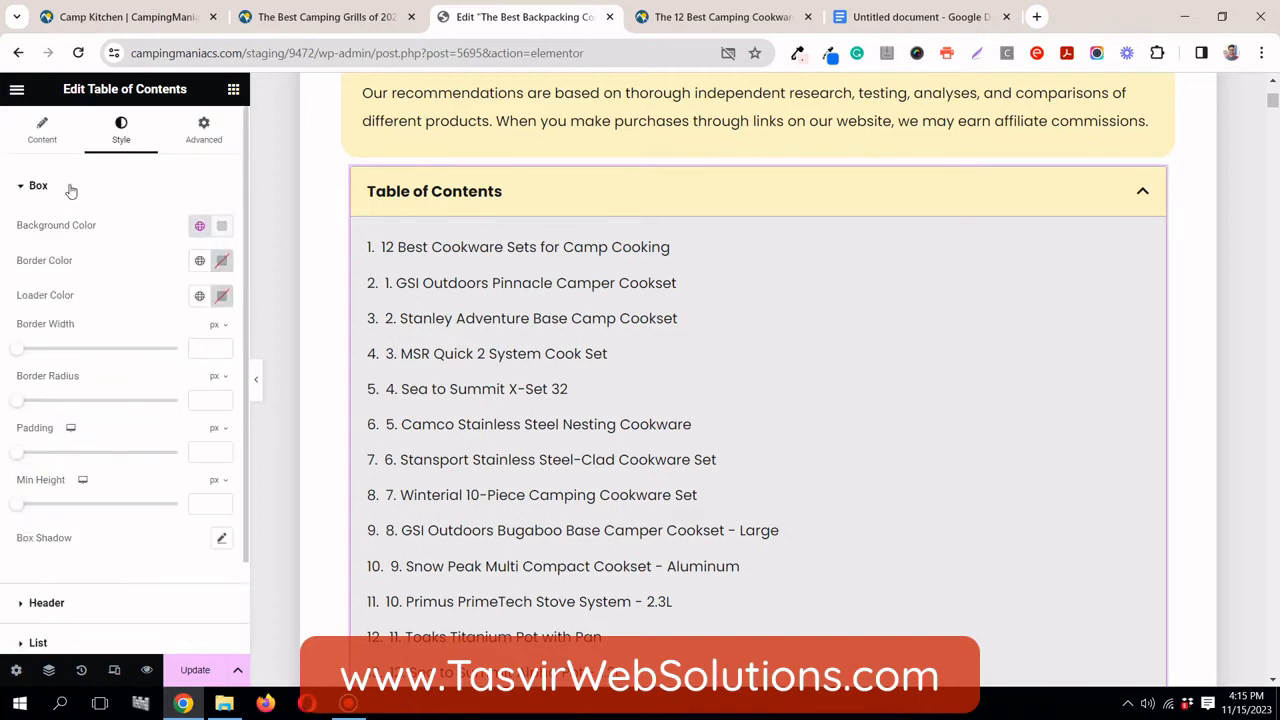
pyautogui.click(46, 138)
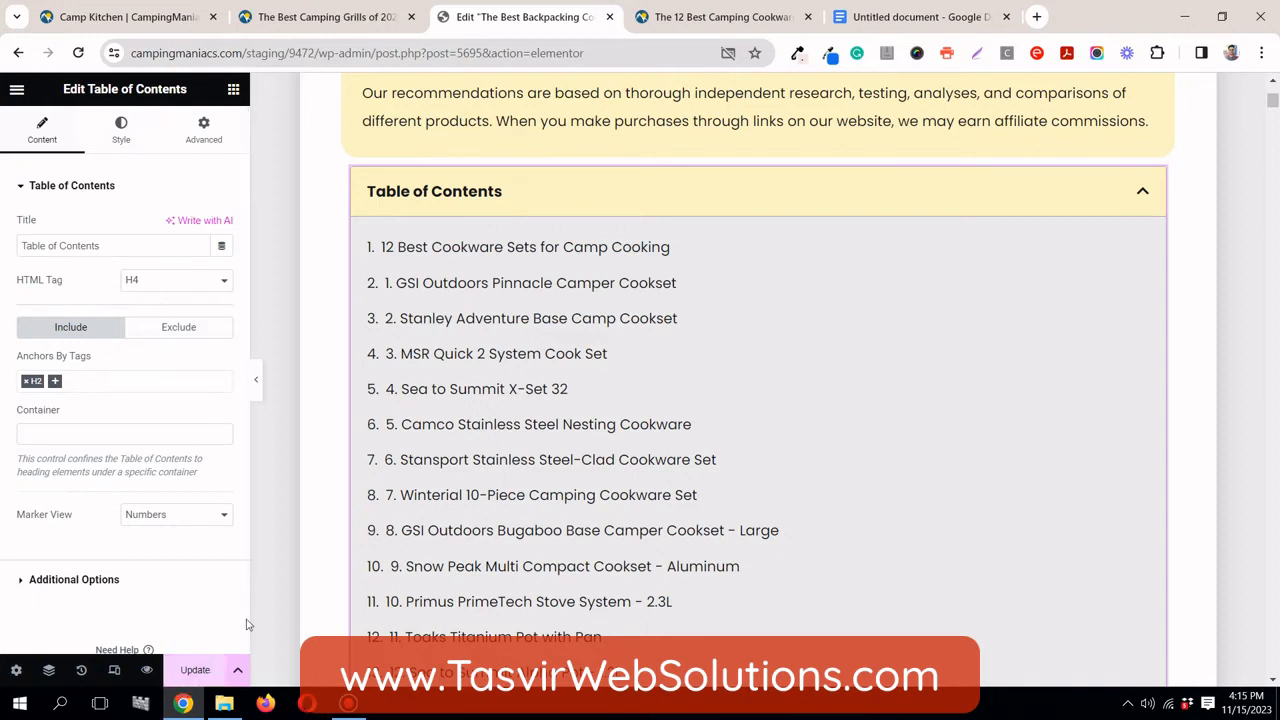
# Reset the background color of the Table of Contents box to its default
pyautogui.click(118, 130)
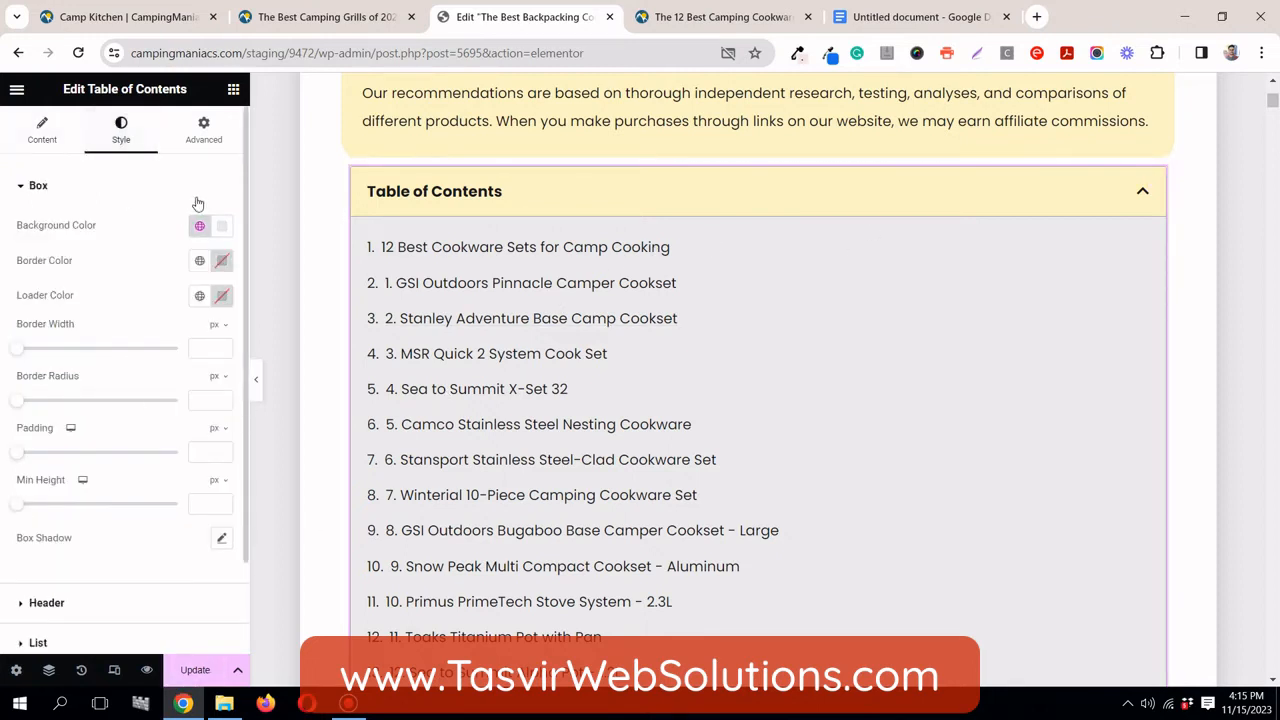
pyautogui.click(220, 228)
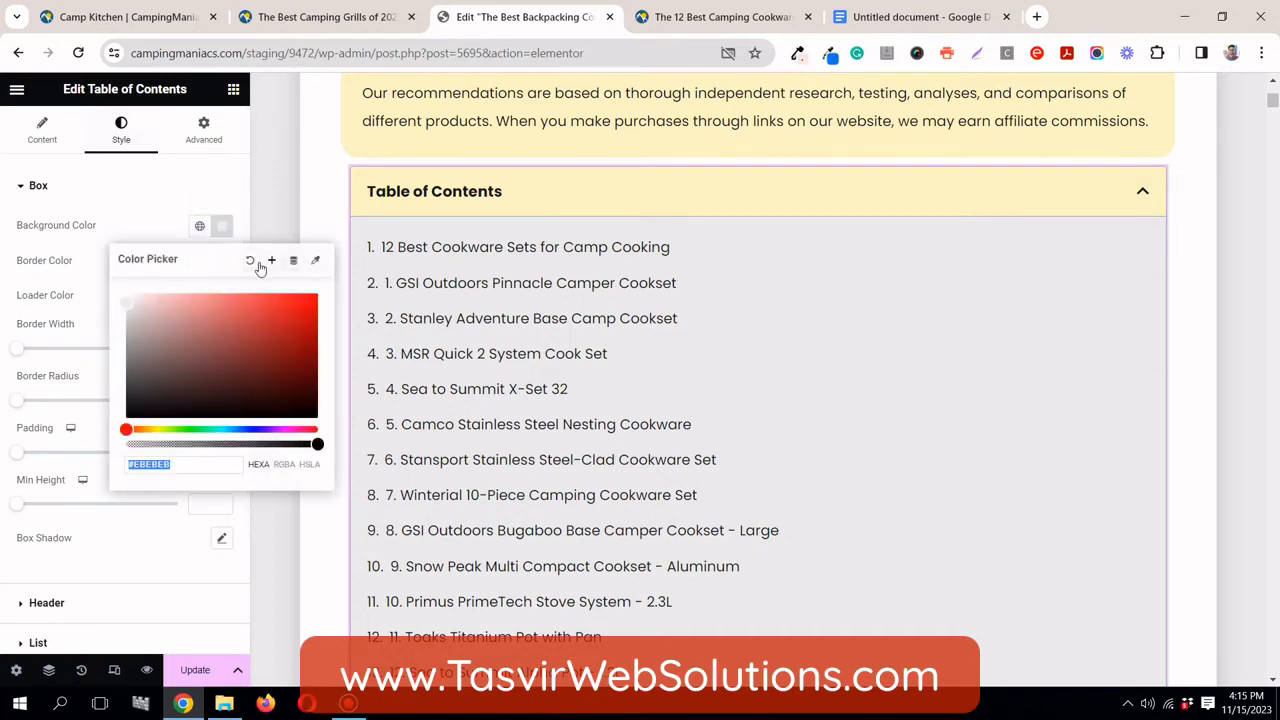
pyautogui.click(249, 261)
pyautogui.click(135, 216)
pyautogui.click(136, 218)
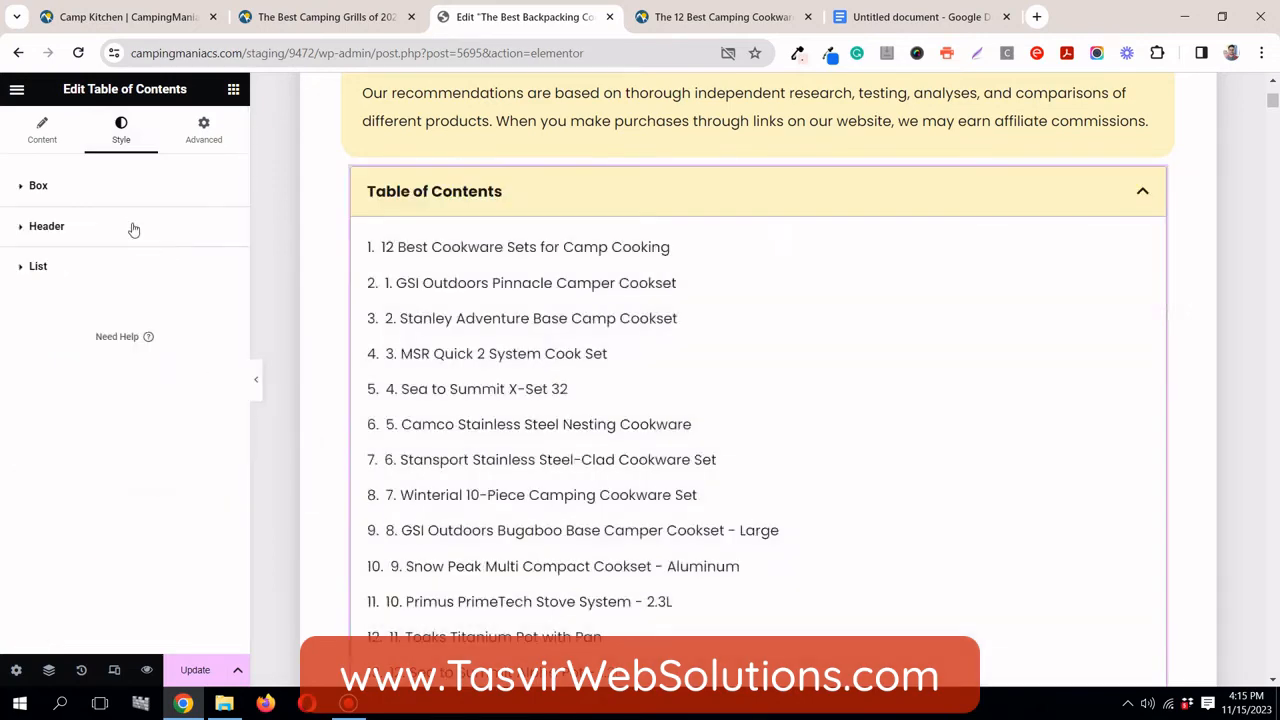
# Reset the background color of the Table of Contents header to its default and expand the list
pyautogui.click(140, 232)
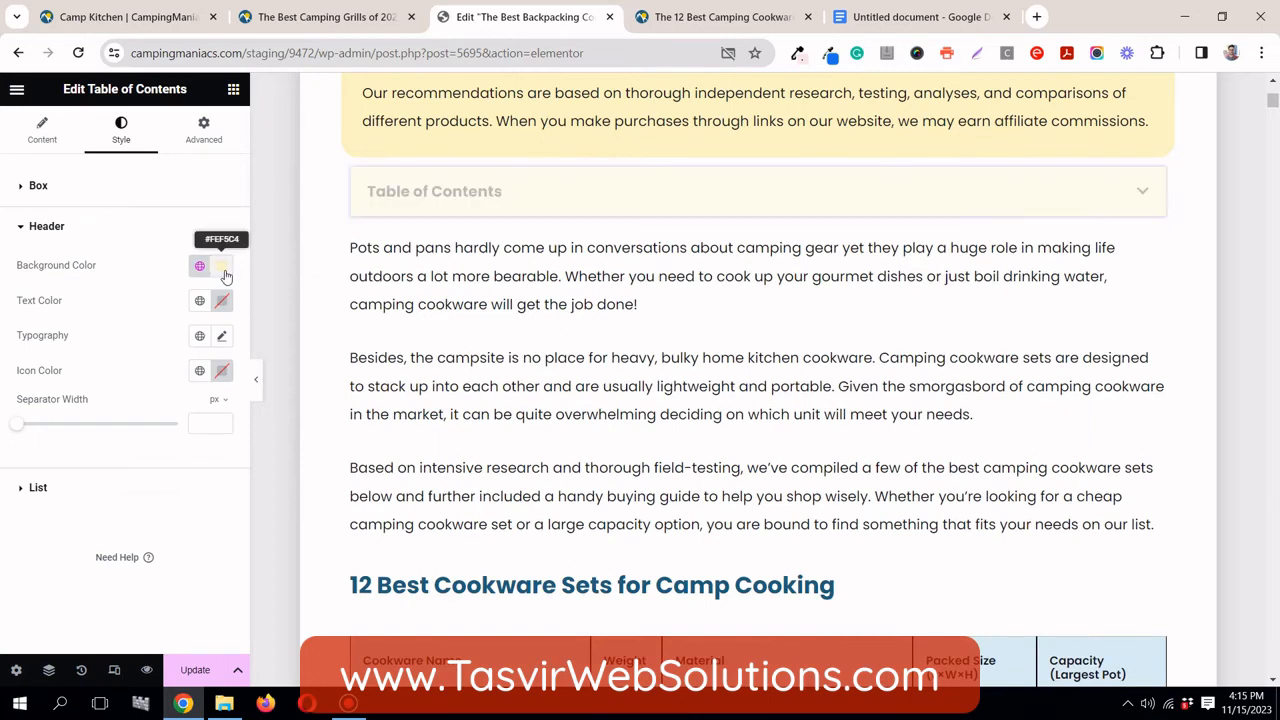
pyautogui.click(221, 265)
pyautogui.click(251, 300)
pyautogui.click(51, 229)
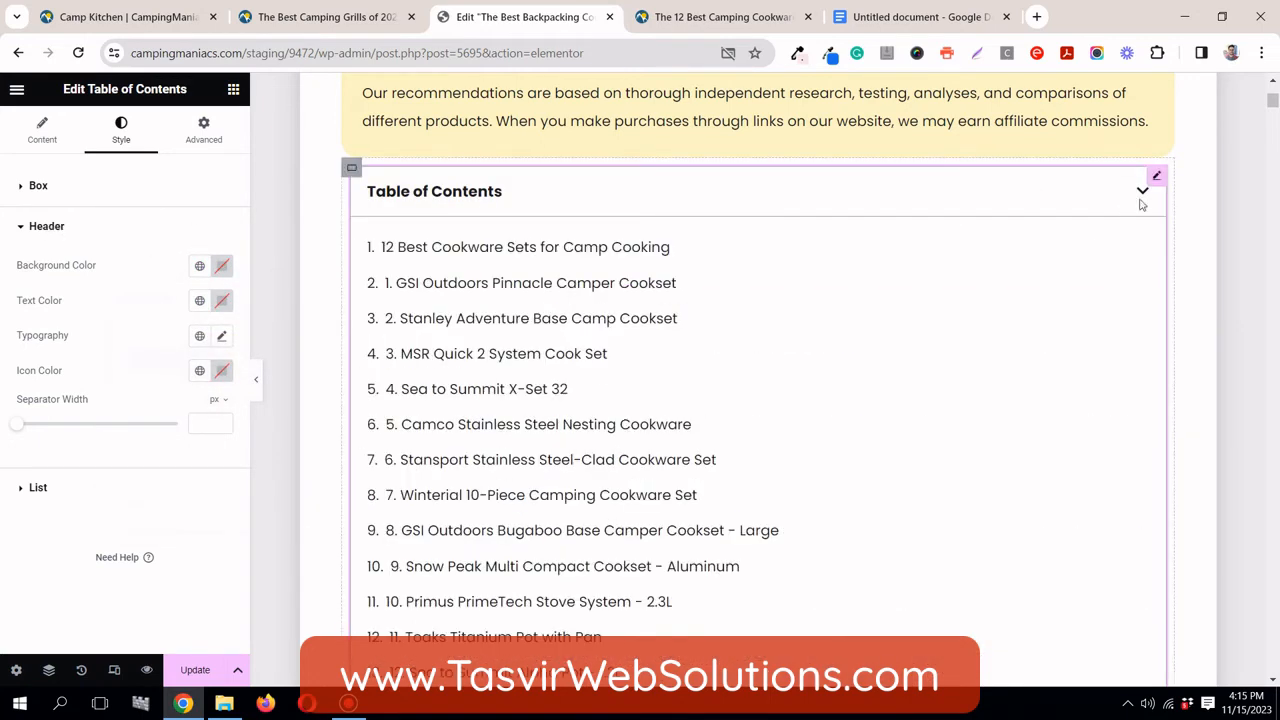
pyautogui.click(1143, 194)
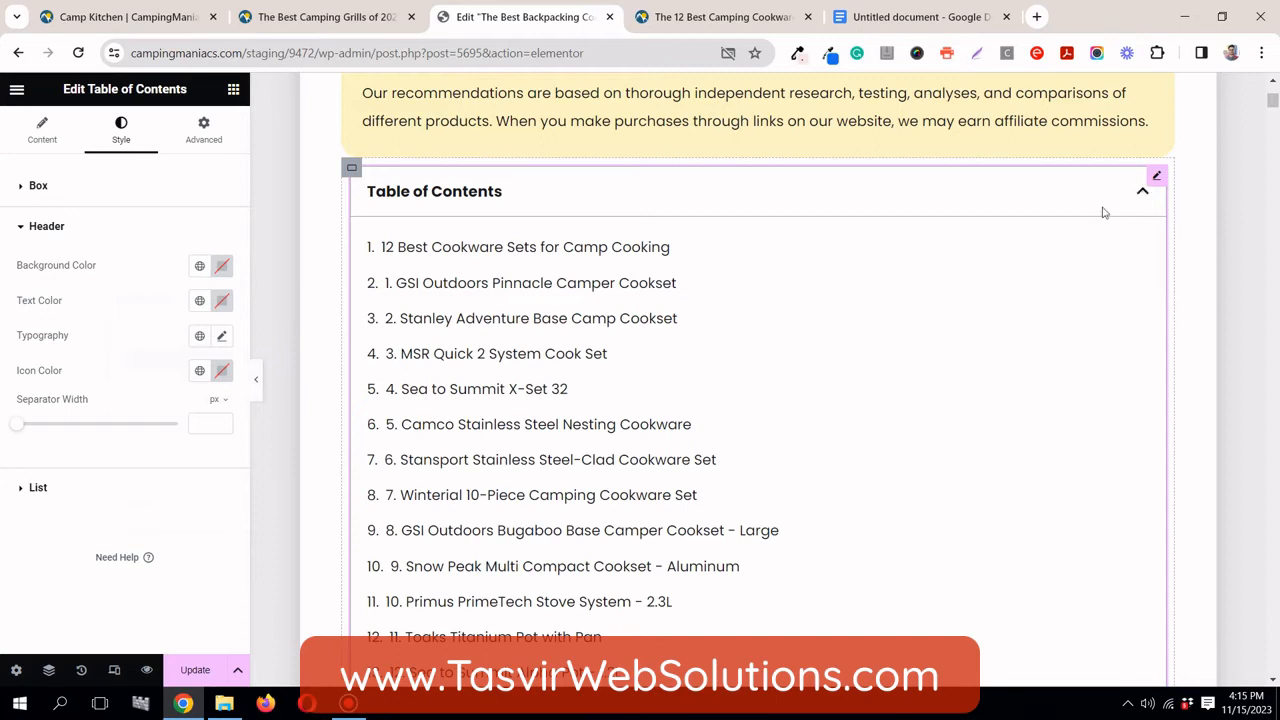
# Update the post to save the widget changes and look over the finished Table of Contents
pyautogui.click(197, 670)
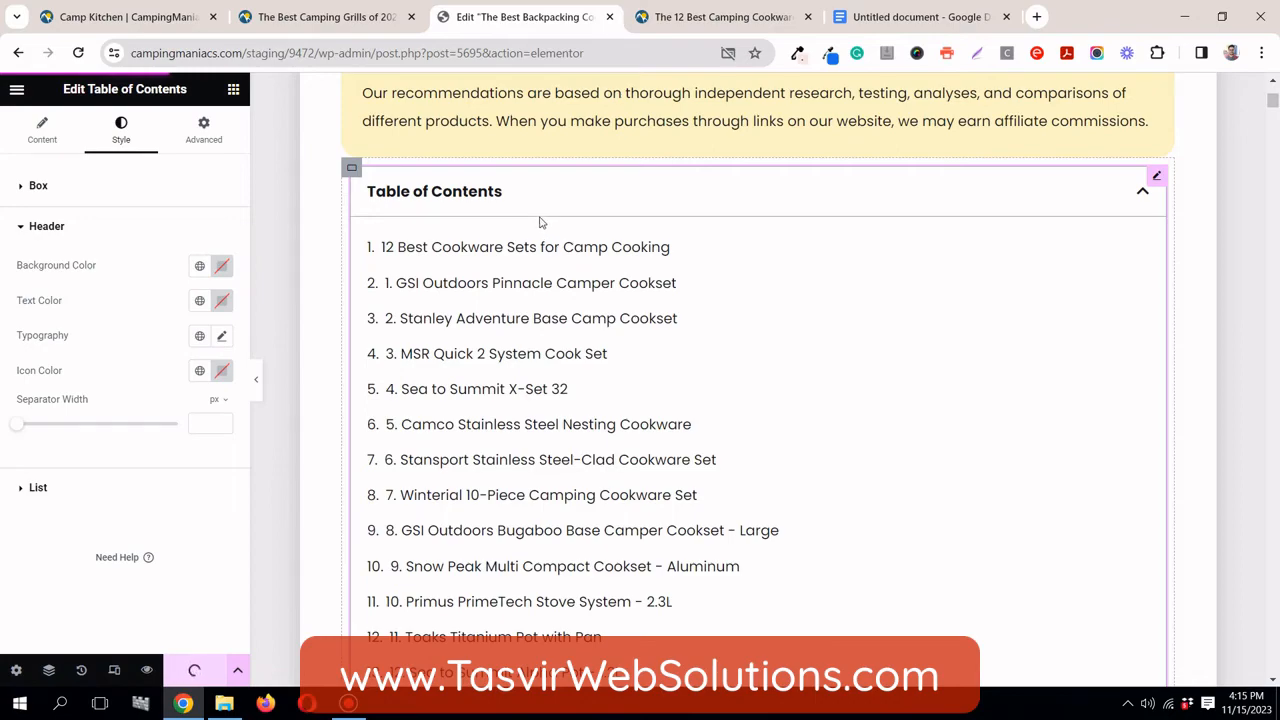
pyautogui.scroll(-10, 539, 222)
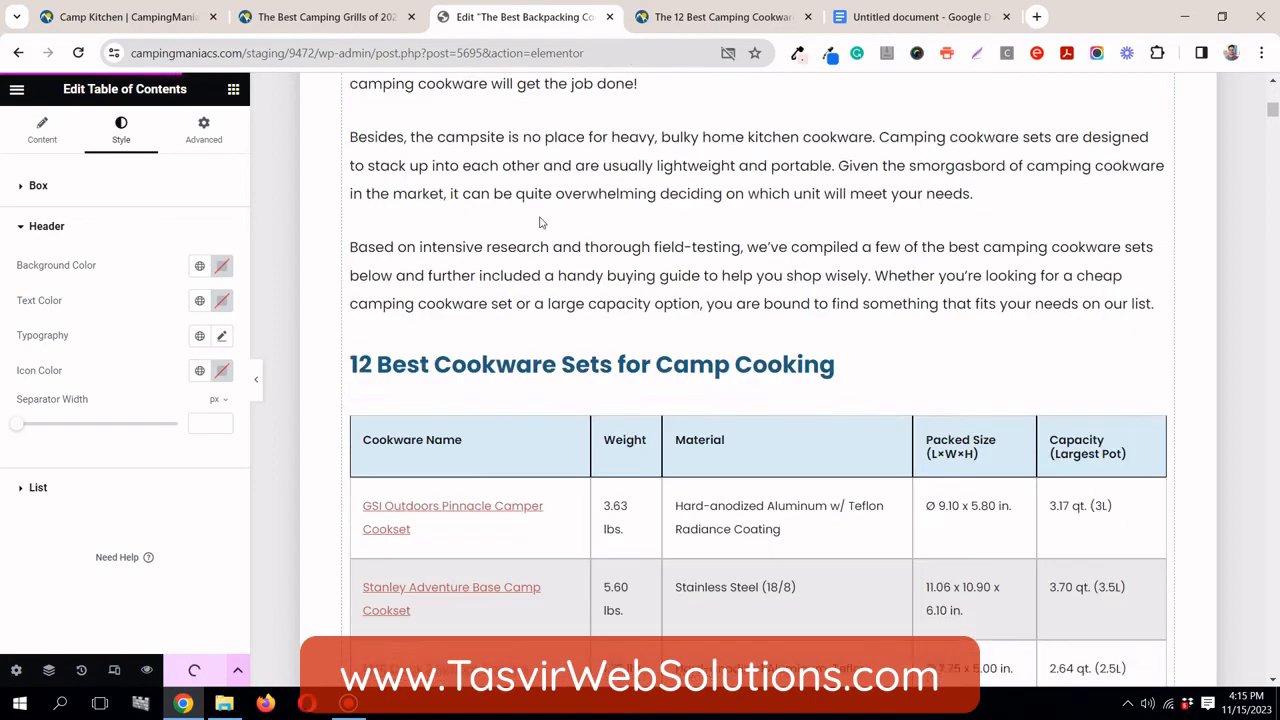
pyautogui.scroll(10, 578, 265)
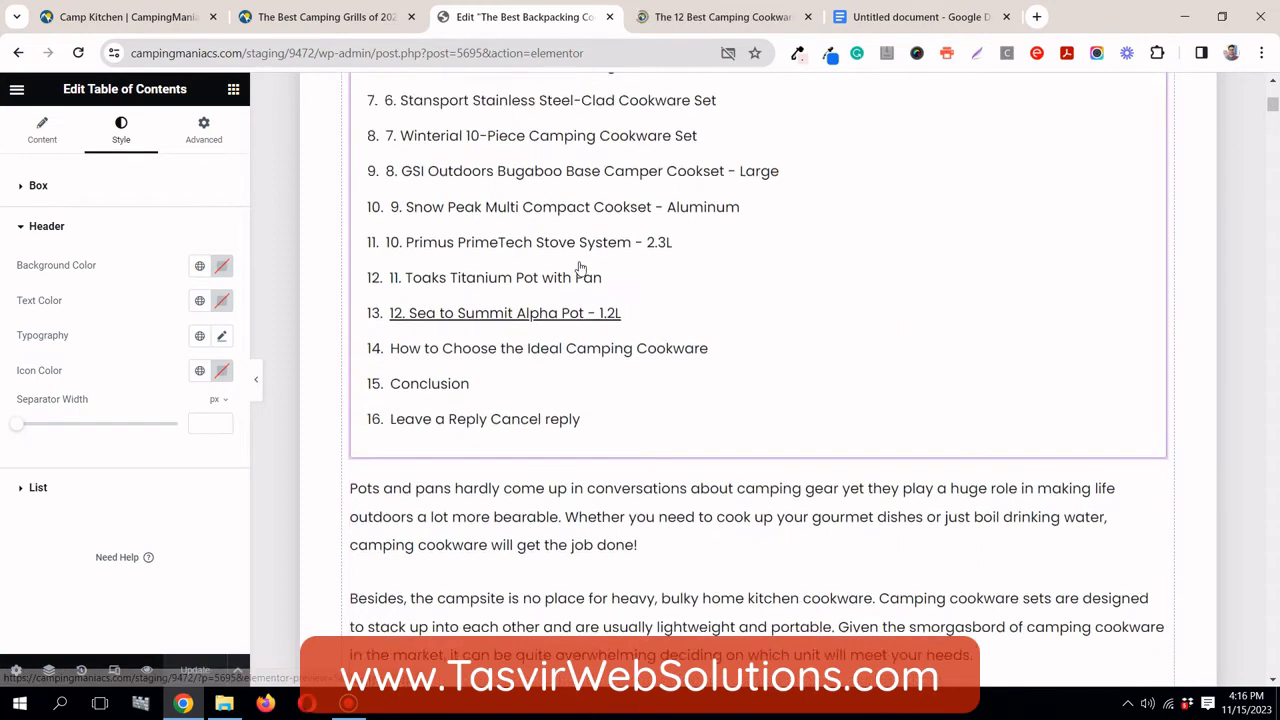
pyautogui.scroll(3, 578, 265)
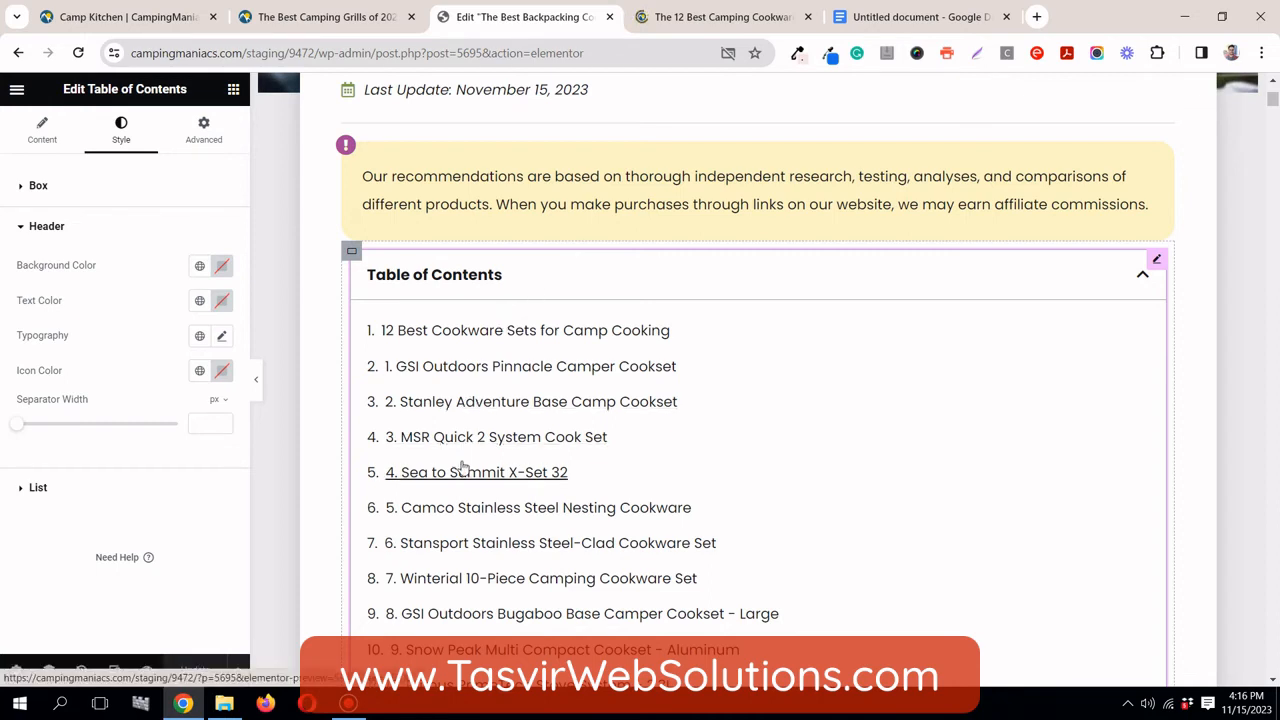
pyautogui.scroll(-2, 462, 470)
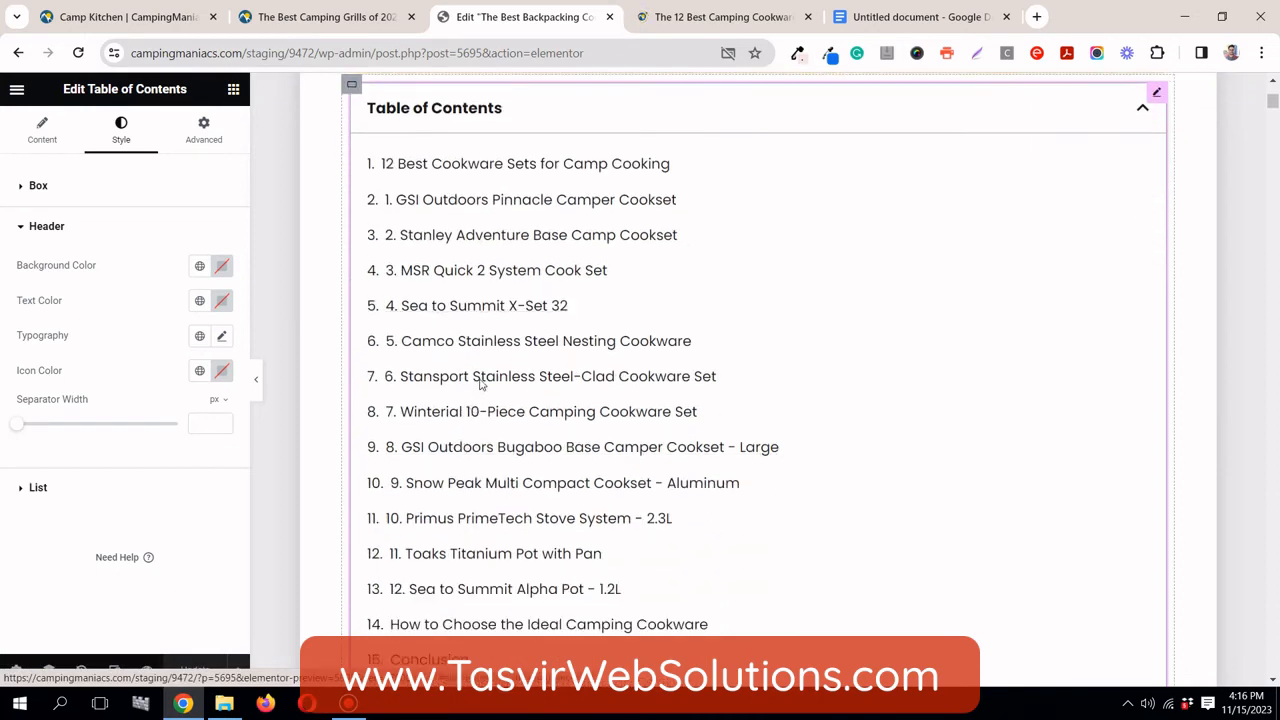